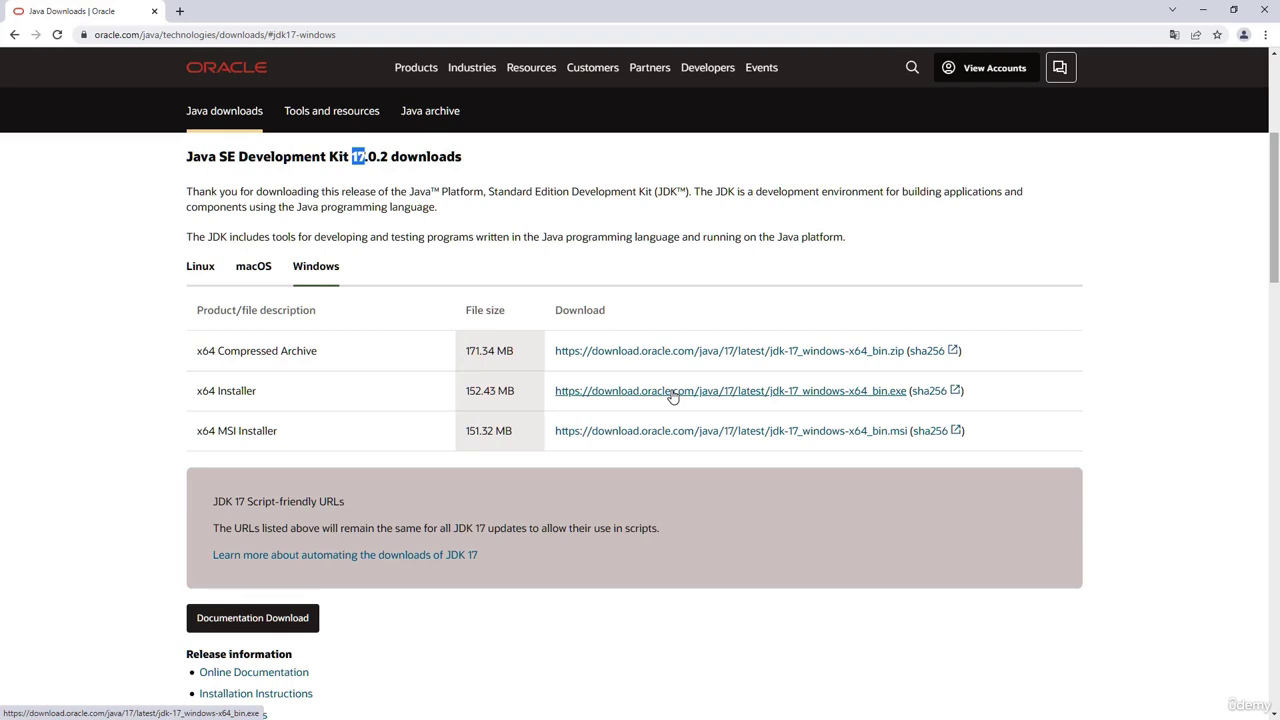
- Search Google for openjdk in a new browser tab
left_click(180, 11)
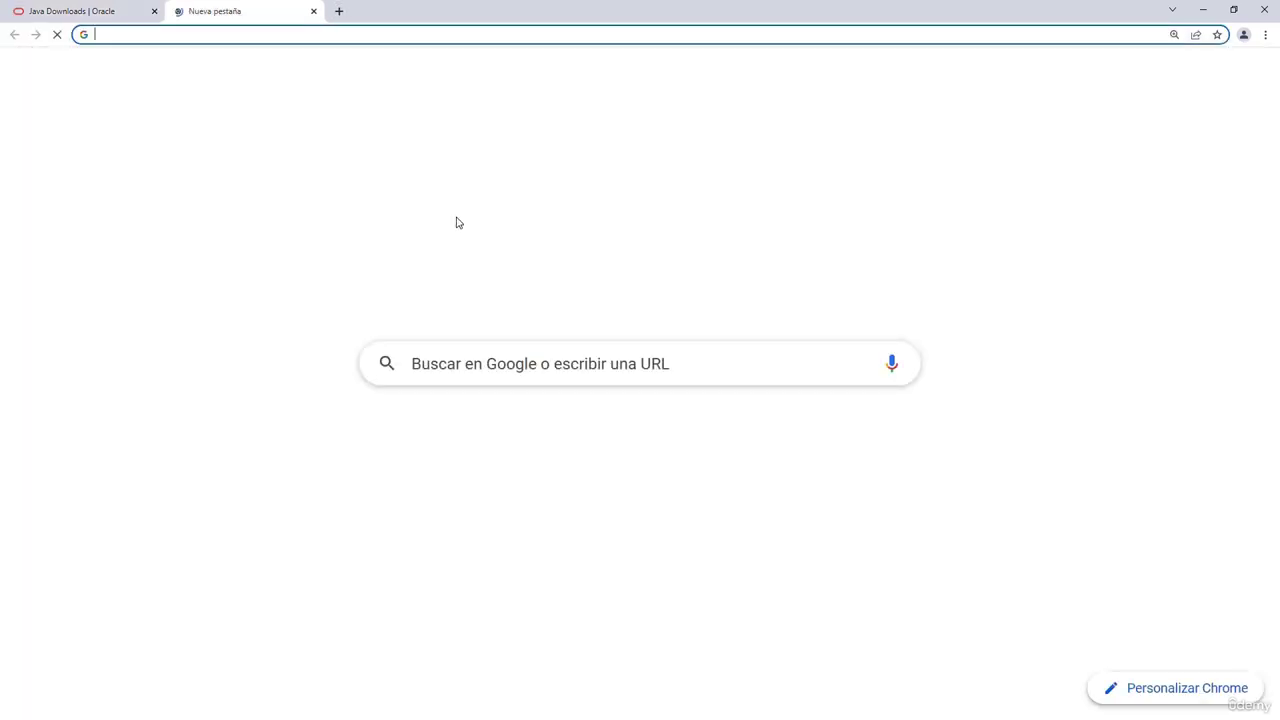
left_click(494, 359)
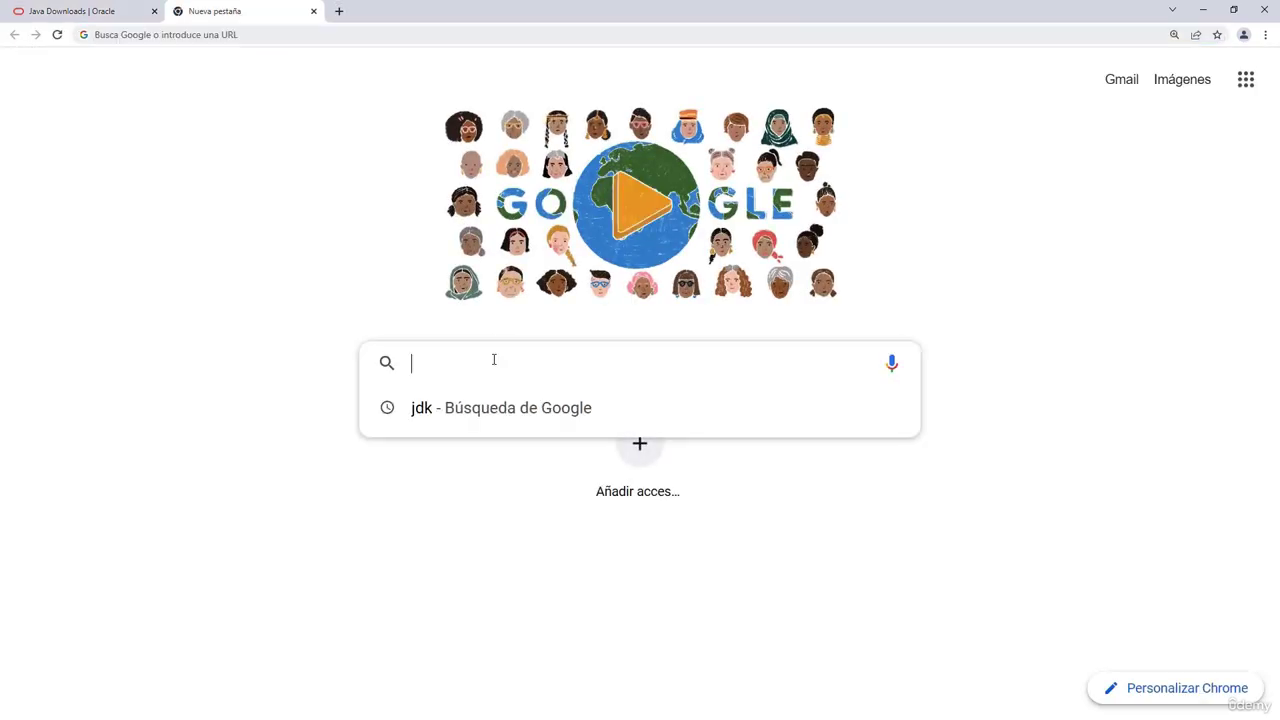
type("openjdk")
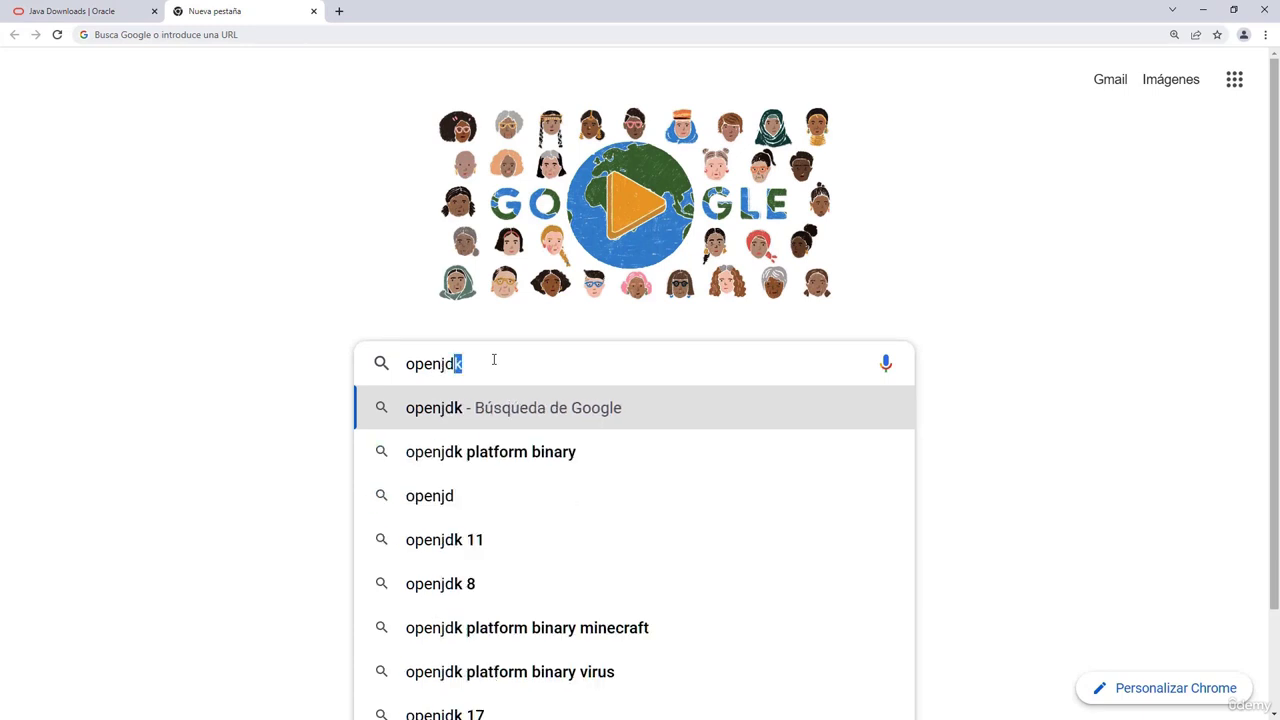
key("Return")
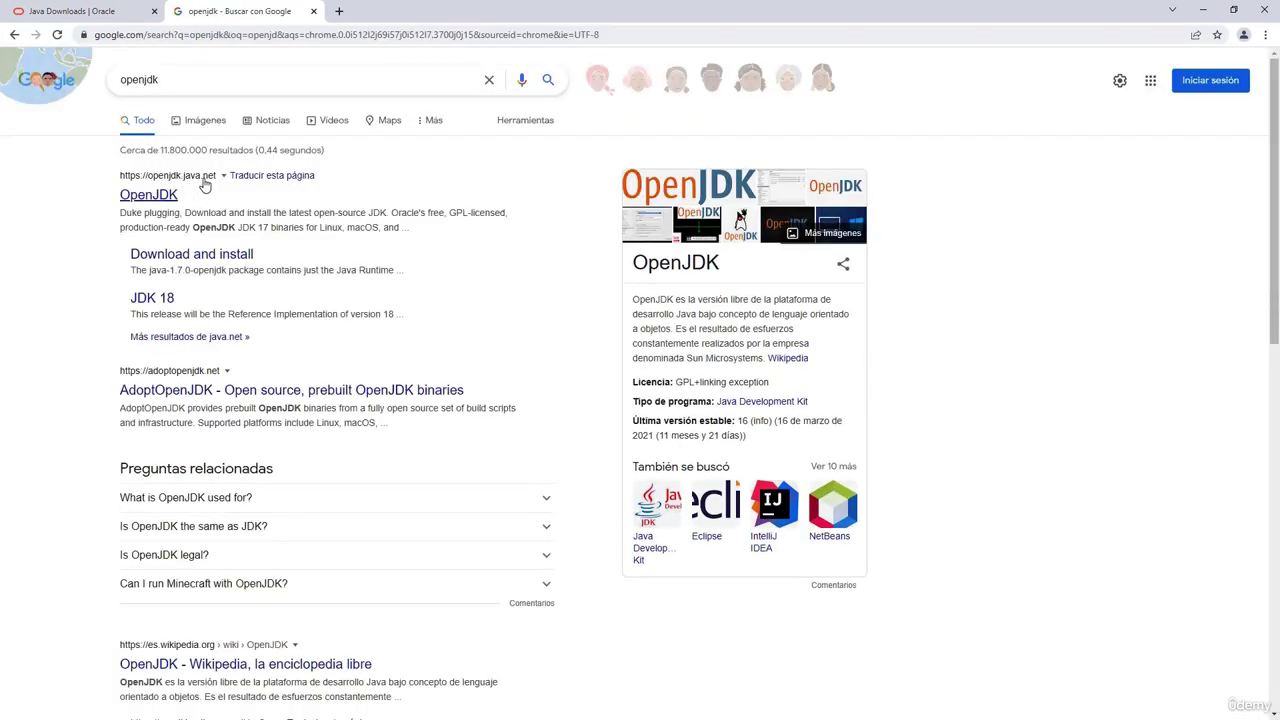
- Go to the JDK 17 page of the OpenJDK site and download the Windows/x64 zip build
left_click(160, 198)
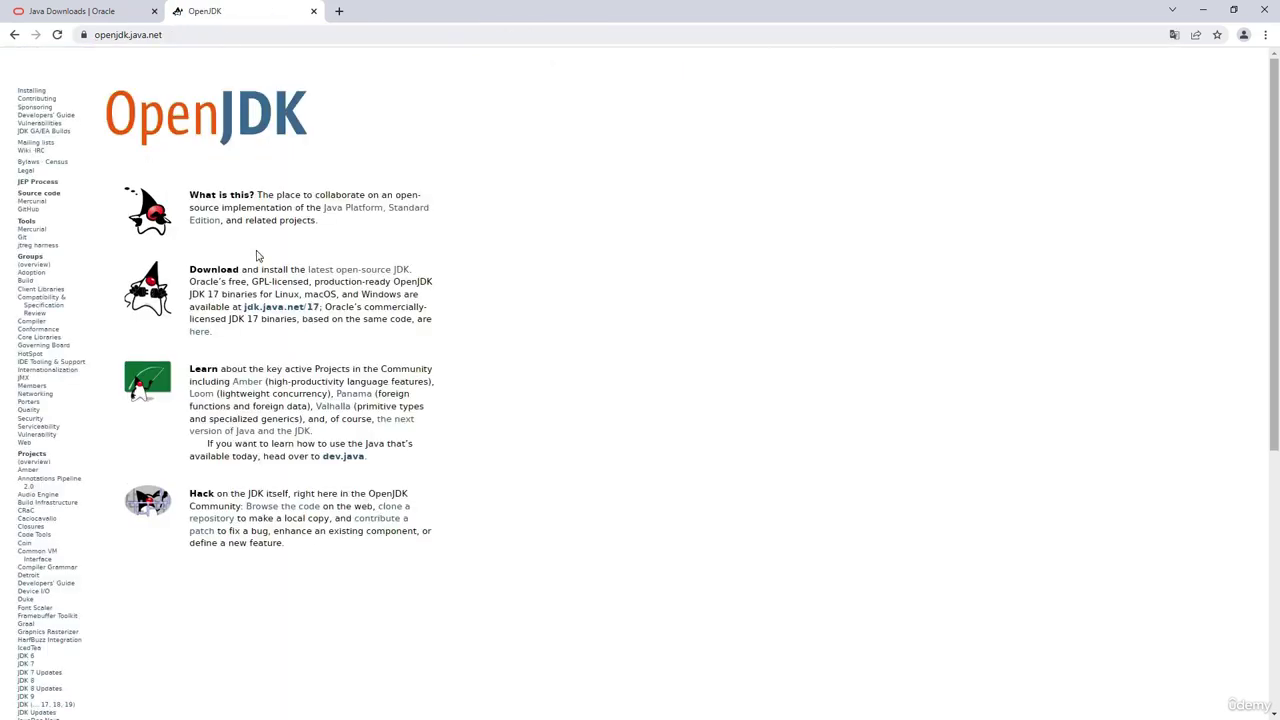
left_click(290, 307)
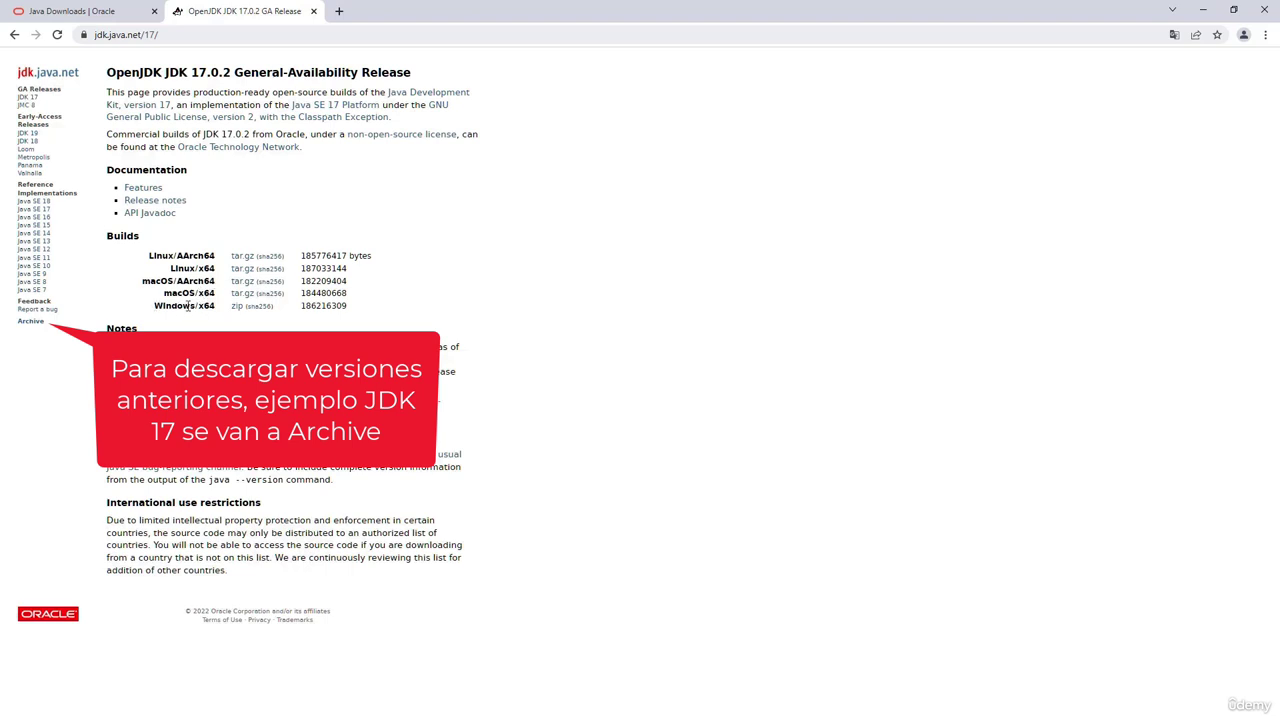
left_click(238, 308)
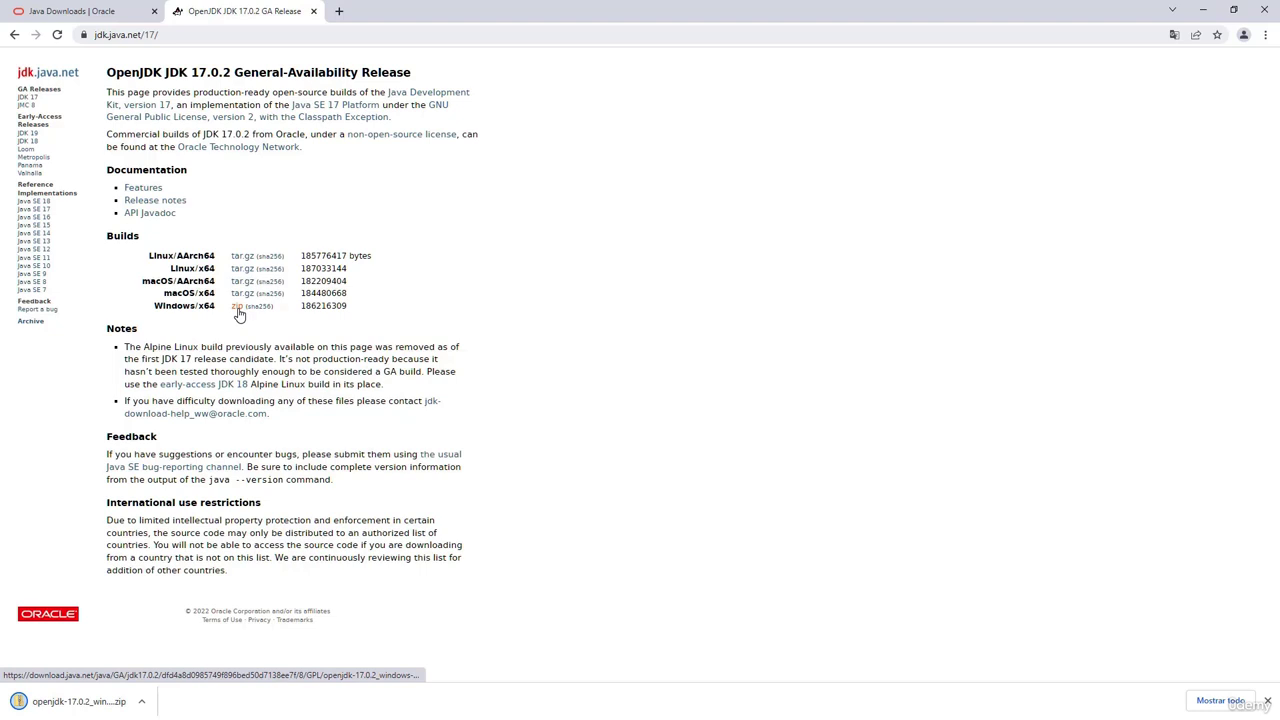
- Switch to File Explorer and paste openjdk-17.0.2_windows-x64_bin.zip into the folder D:\Cursos\SpringCloudKubernetes
key("alt+Tab")
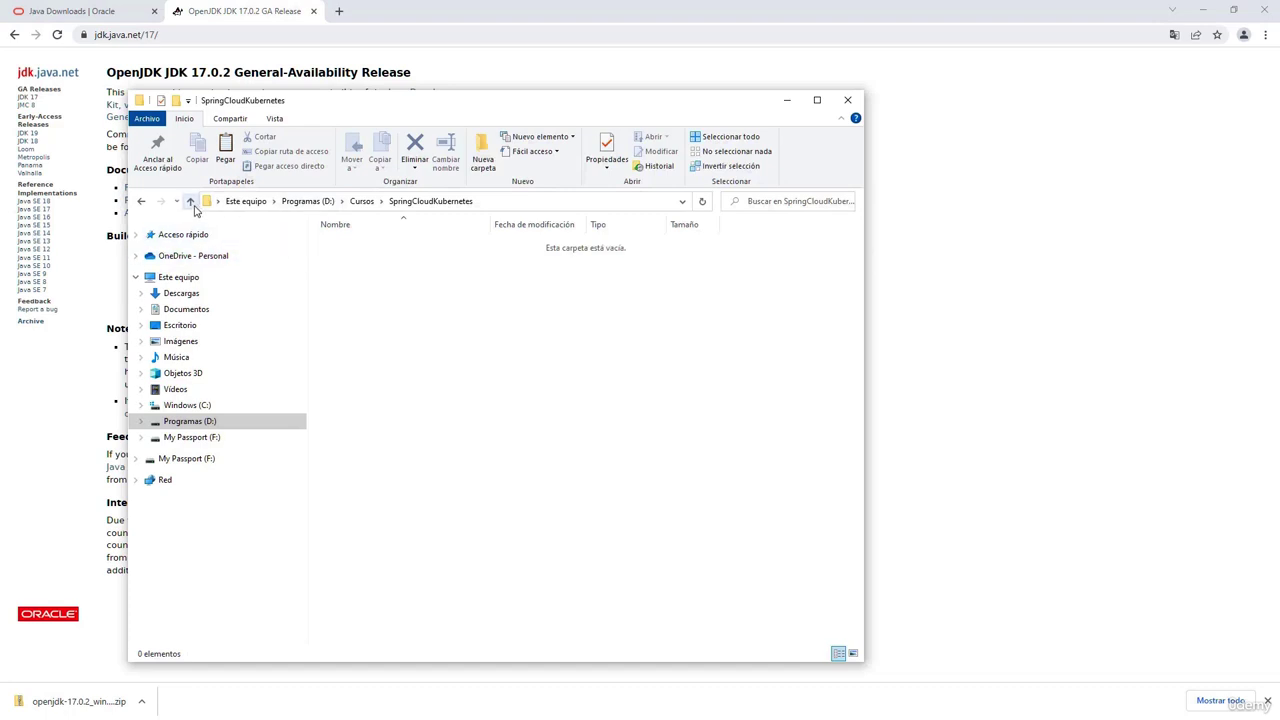
left_click(255, 205)
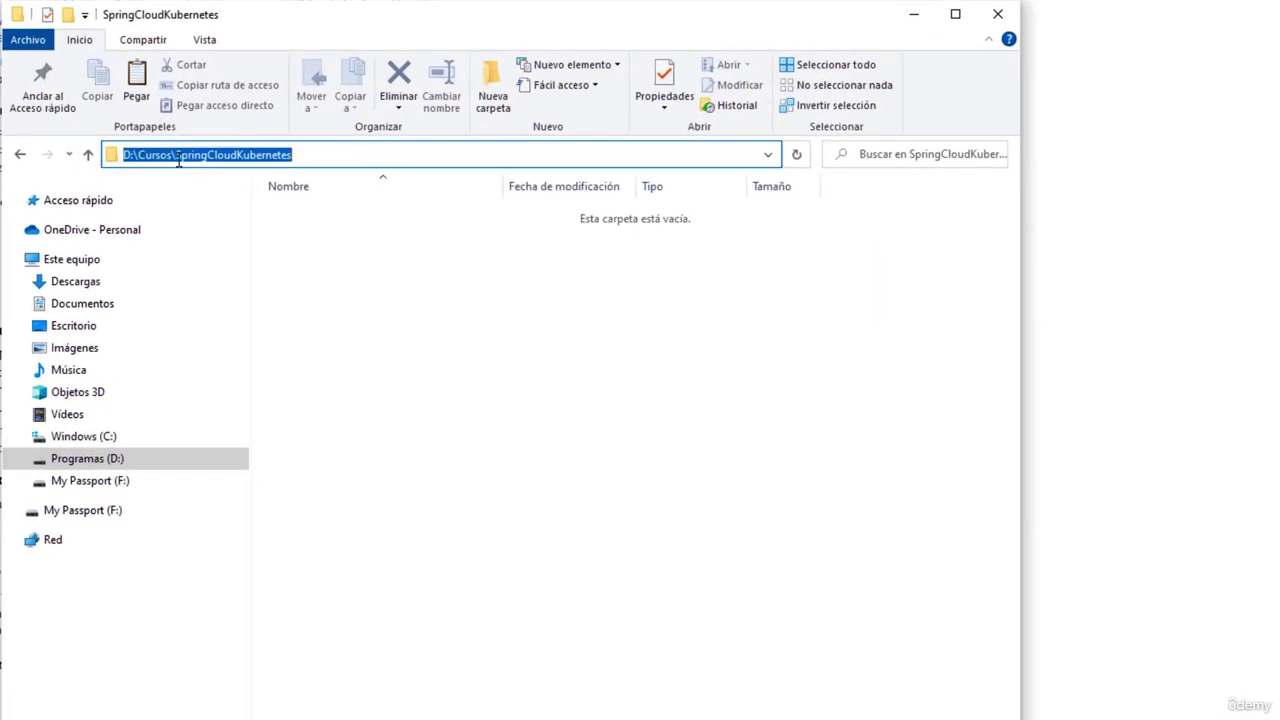
left_click(311, 155)
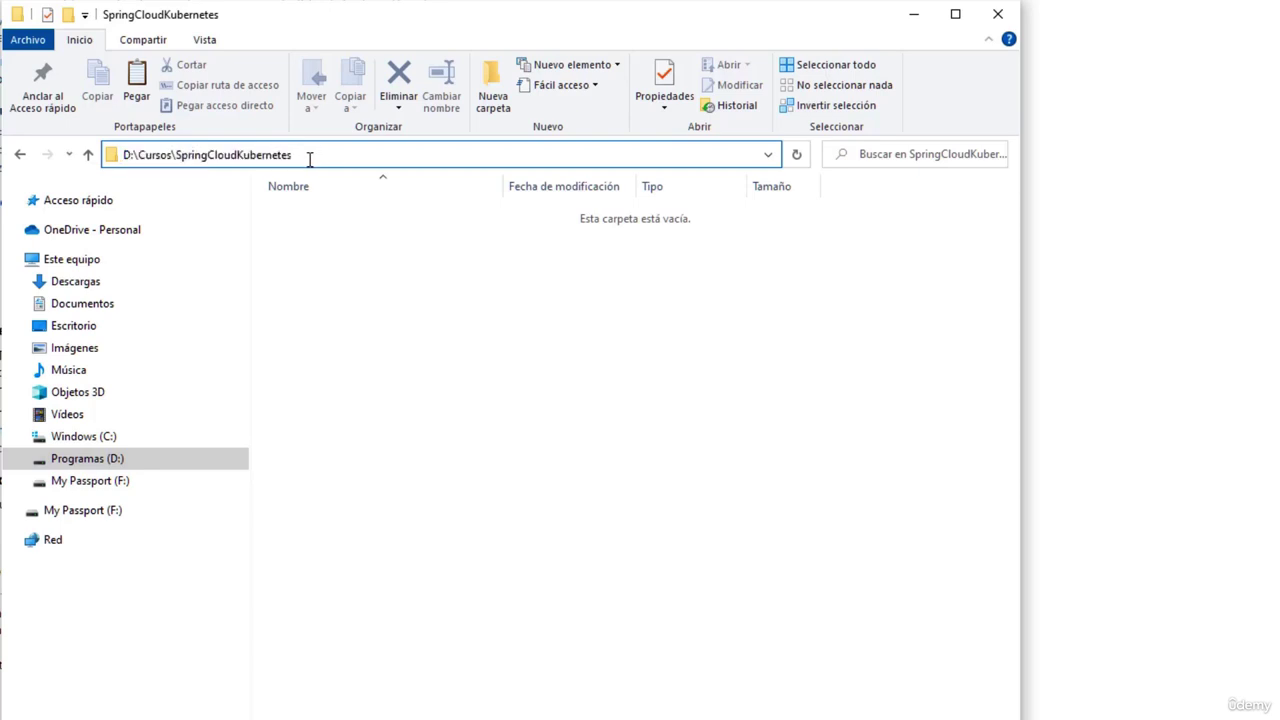
right_click(352, 302)
left_click(405, 423)
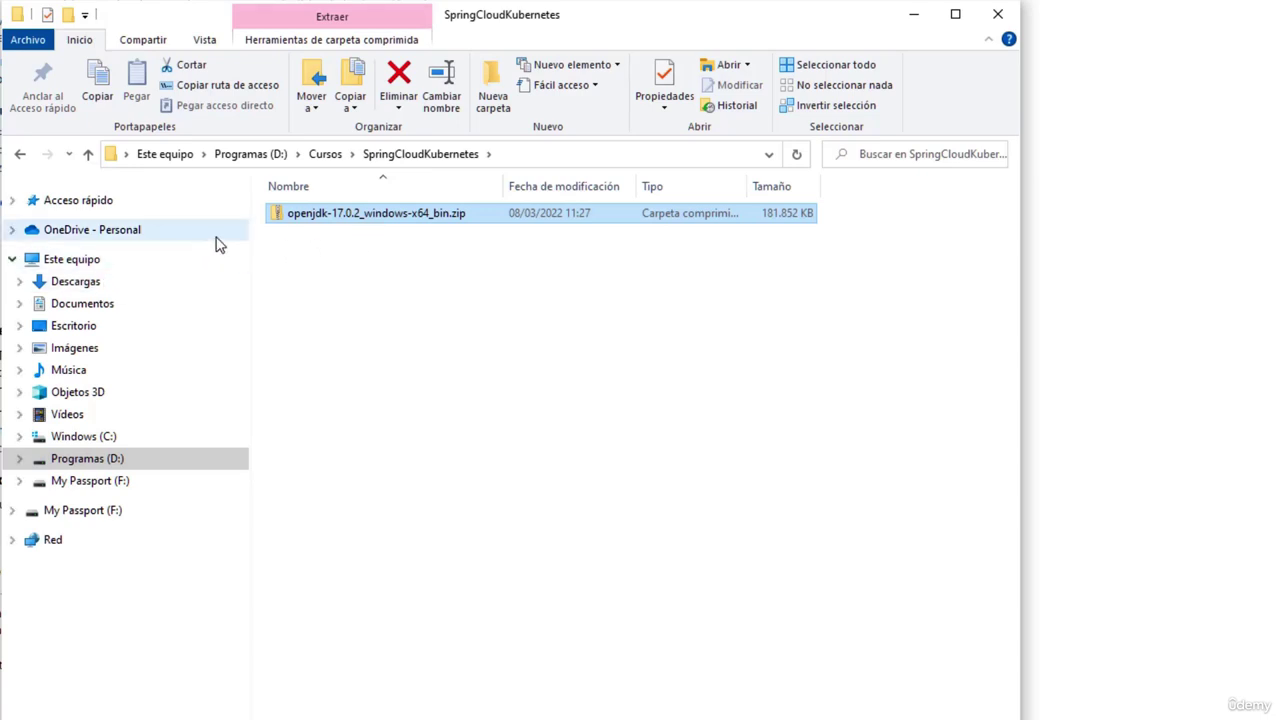
- Extract the OpenJDK zip into the current folder with 7-Zip and open the jdk-17.0.2 folder
right_click(367, 226)
mouse_move(451, 325)
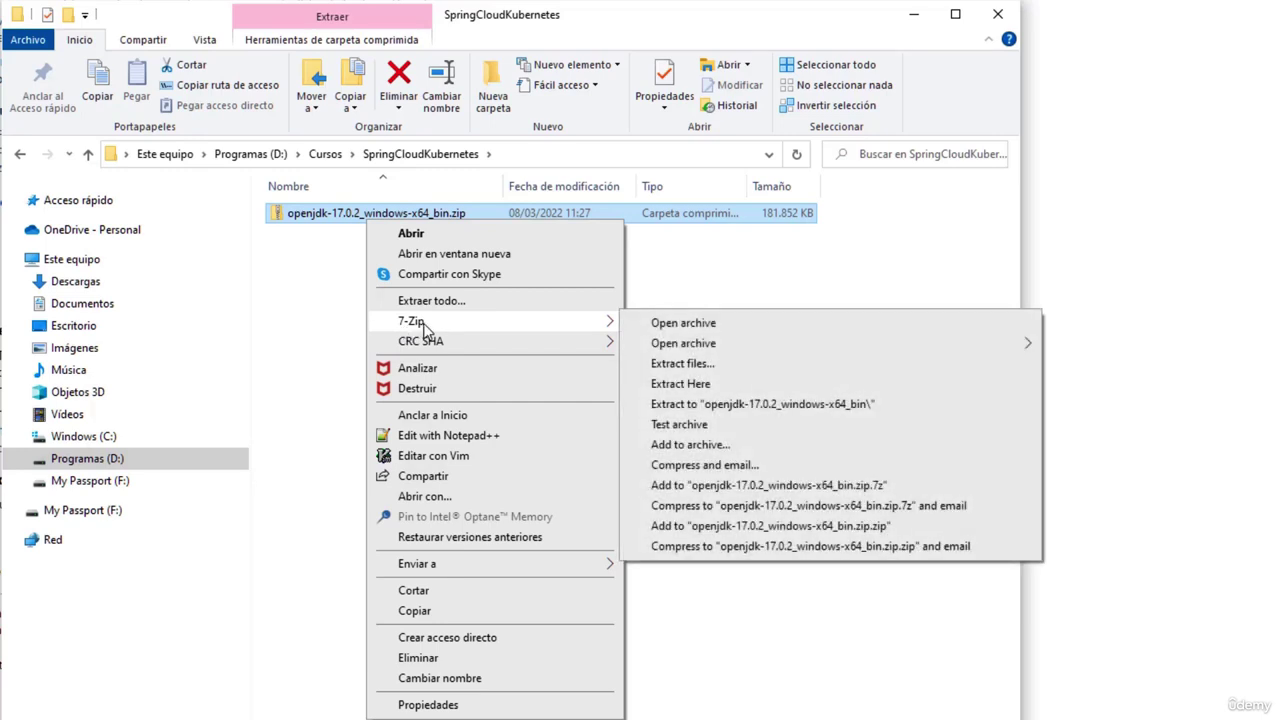
left_click(690, 387)
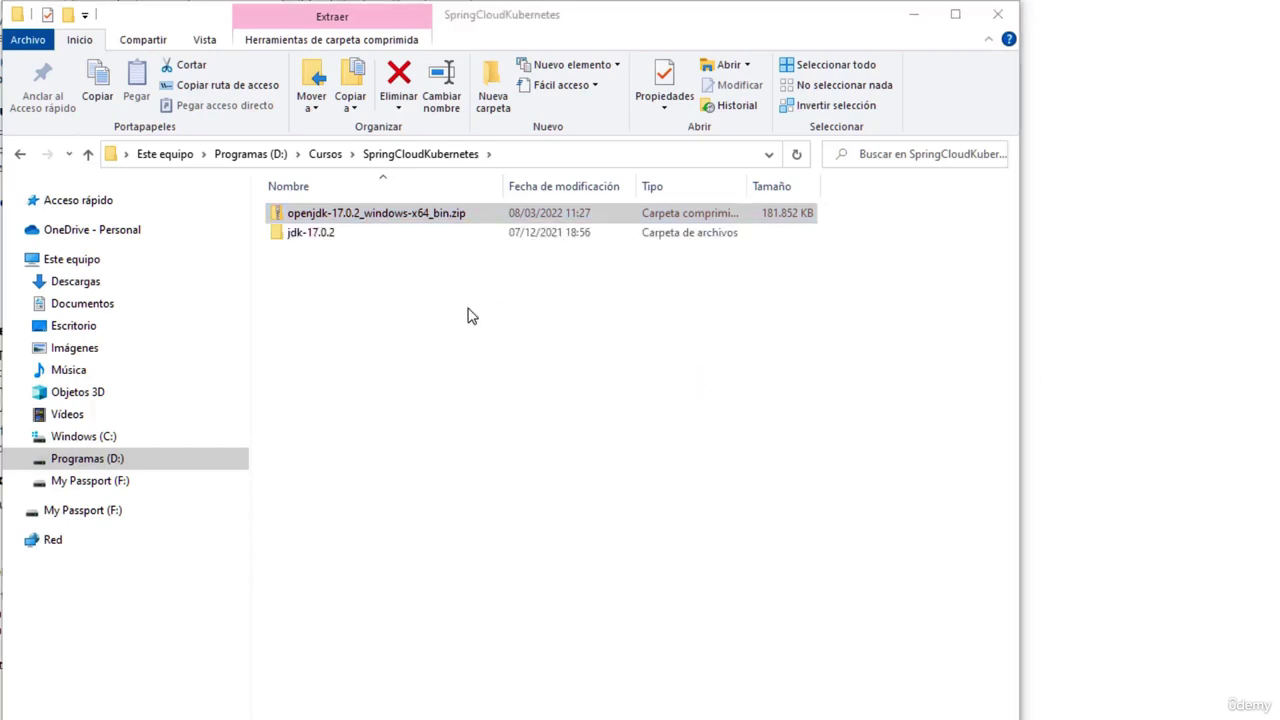
double_click(322, 216)
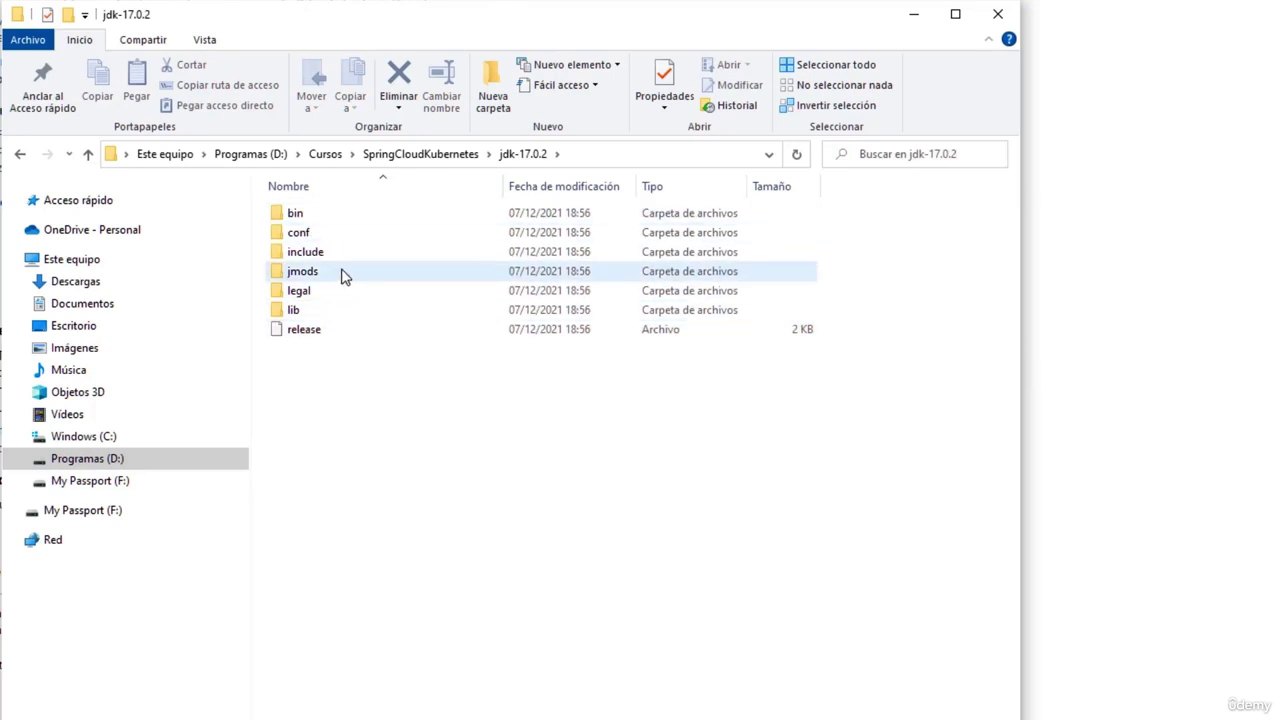
- Run the java command in Windows PowerShell to check whether it is recognised, and minimize the terminal
mouse_move(341, 276)
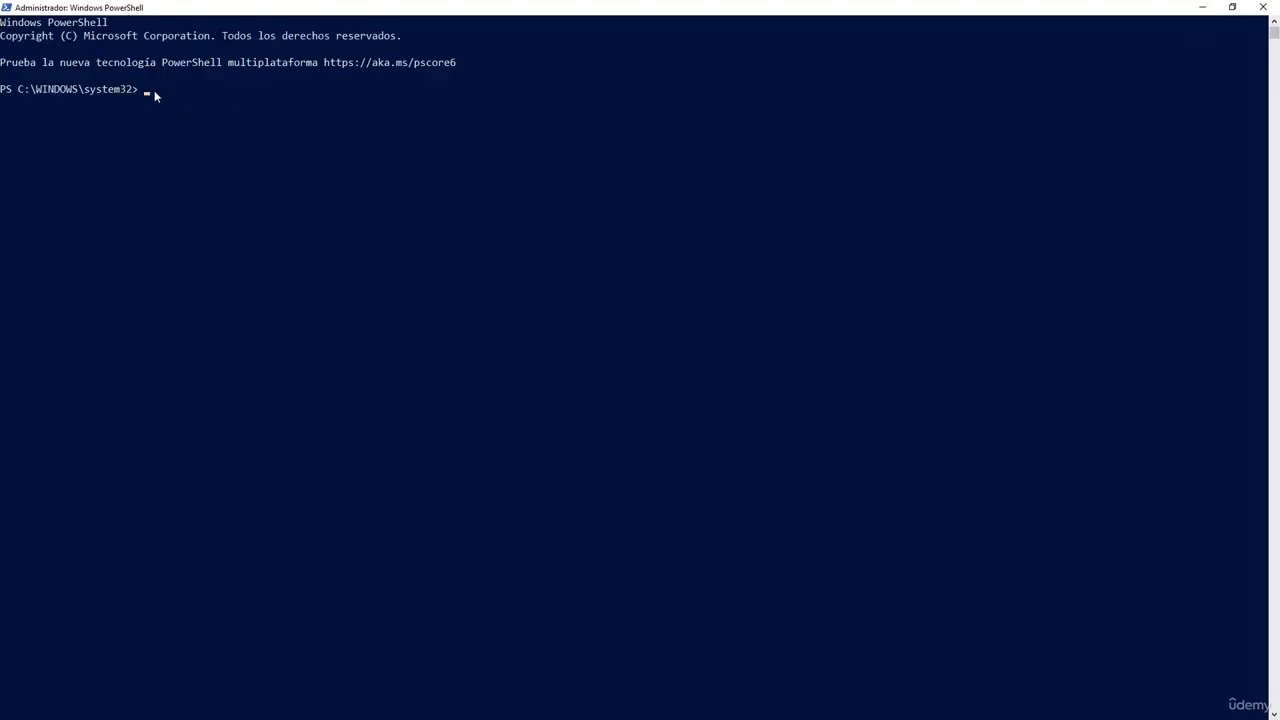
left_click(164, 92)
type("java")
key("Return")
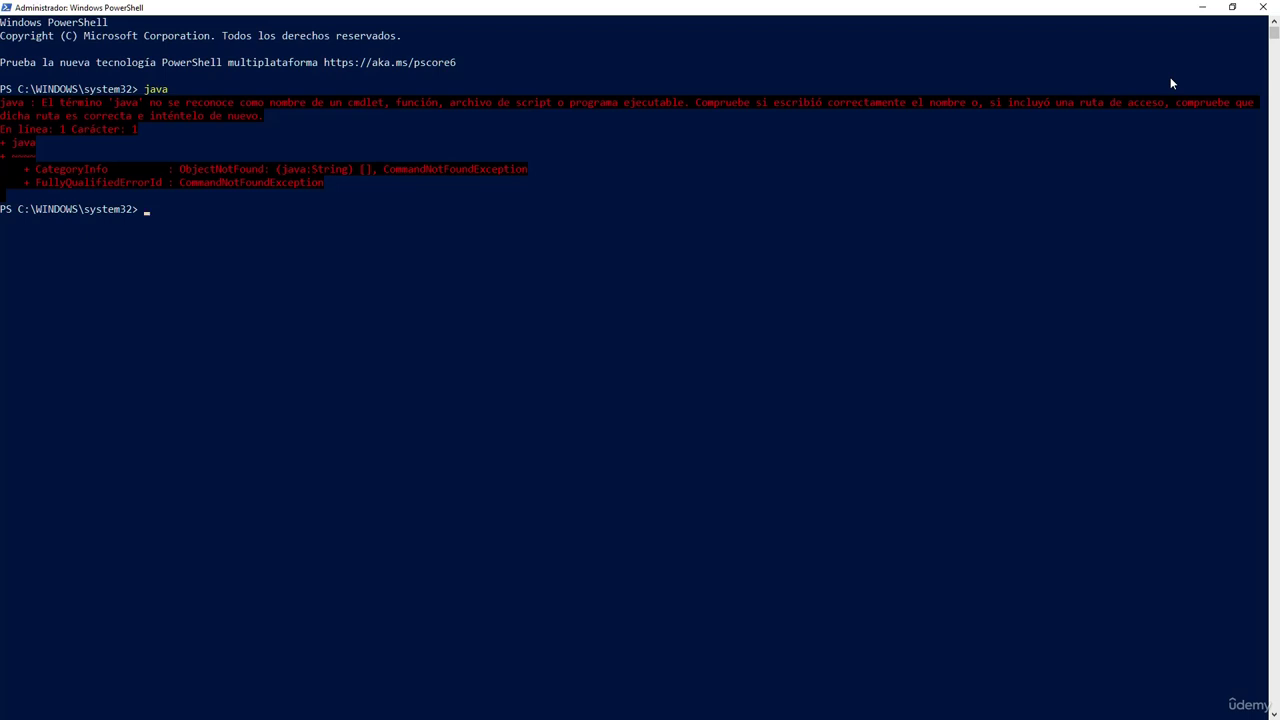
left_click(1202, 7)
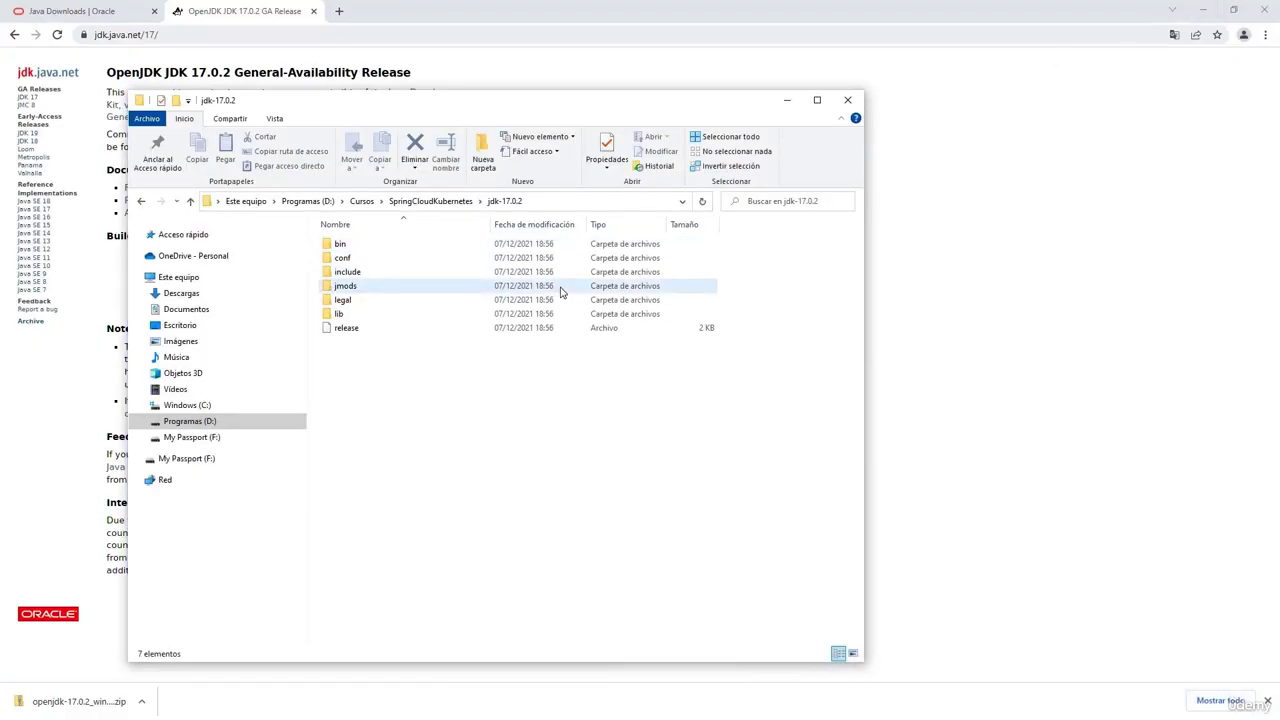
- Open the bin folder inside jdk-17.0.2 and select its full path
left_click(214, 205)
left_click(376, 211)
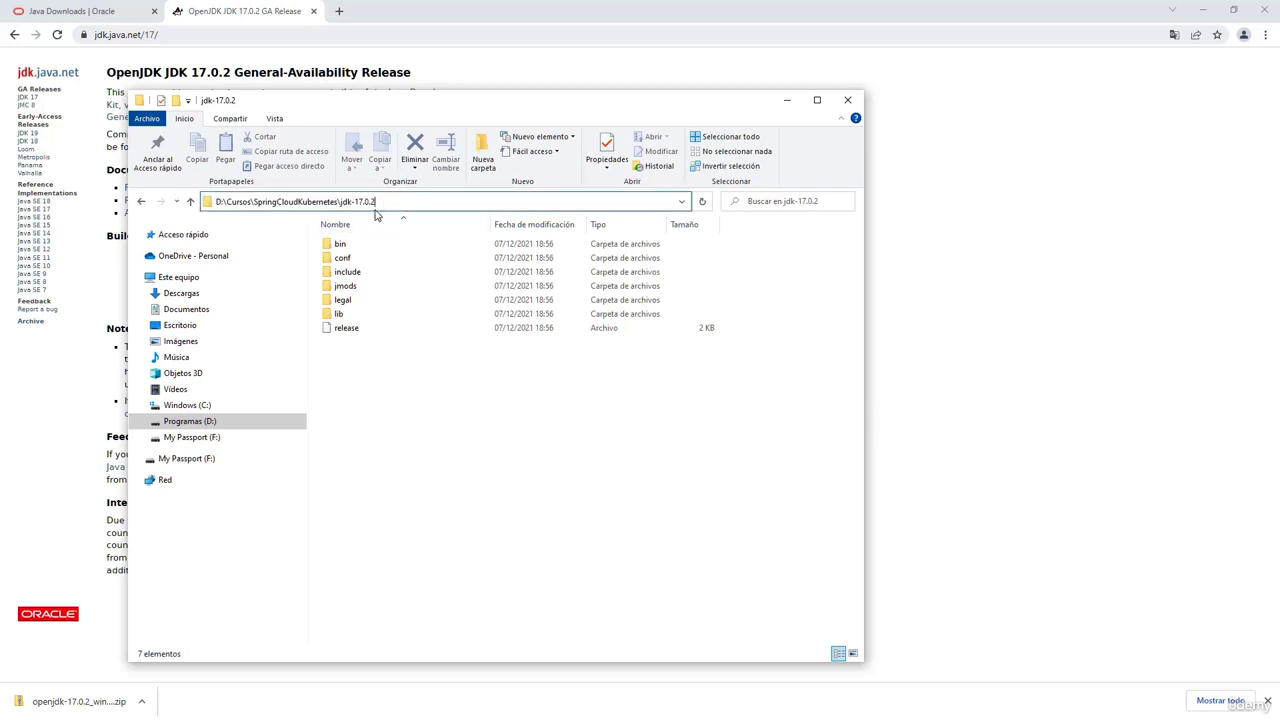
double_click(340, 244)
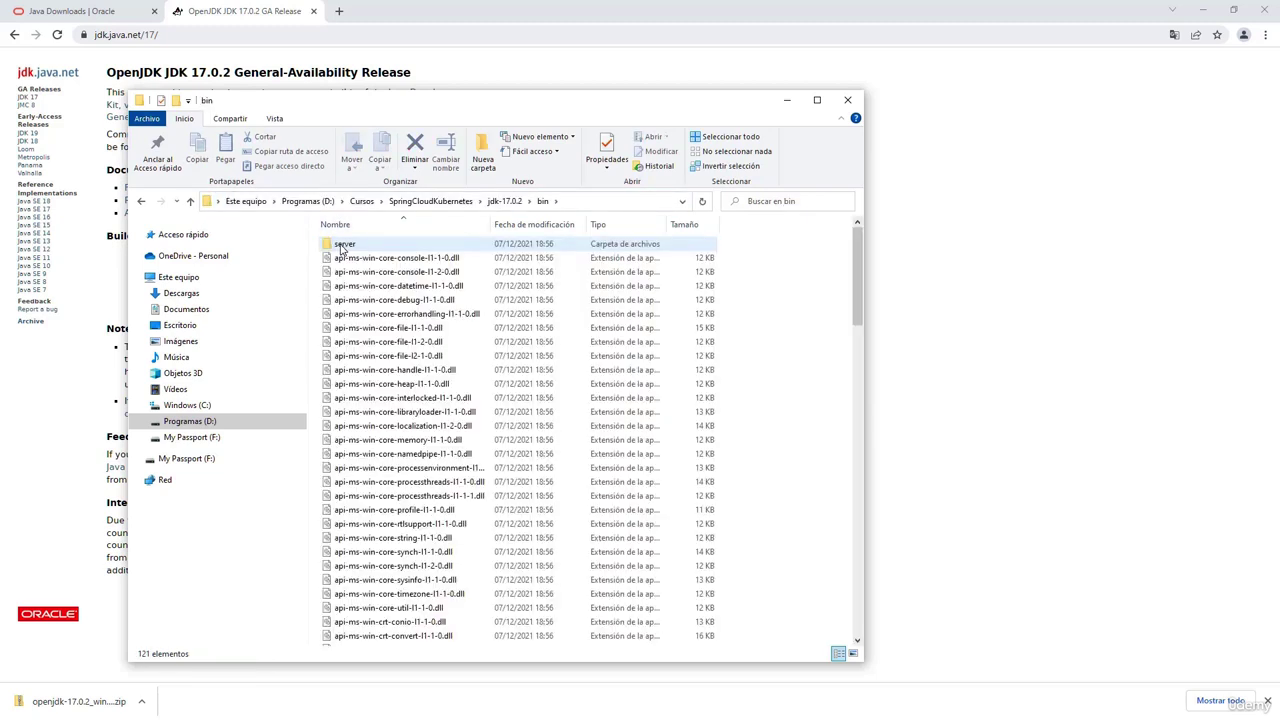
left_click(212, 201)
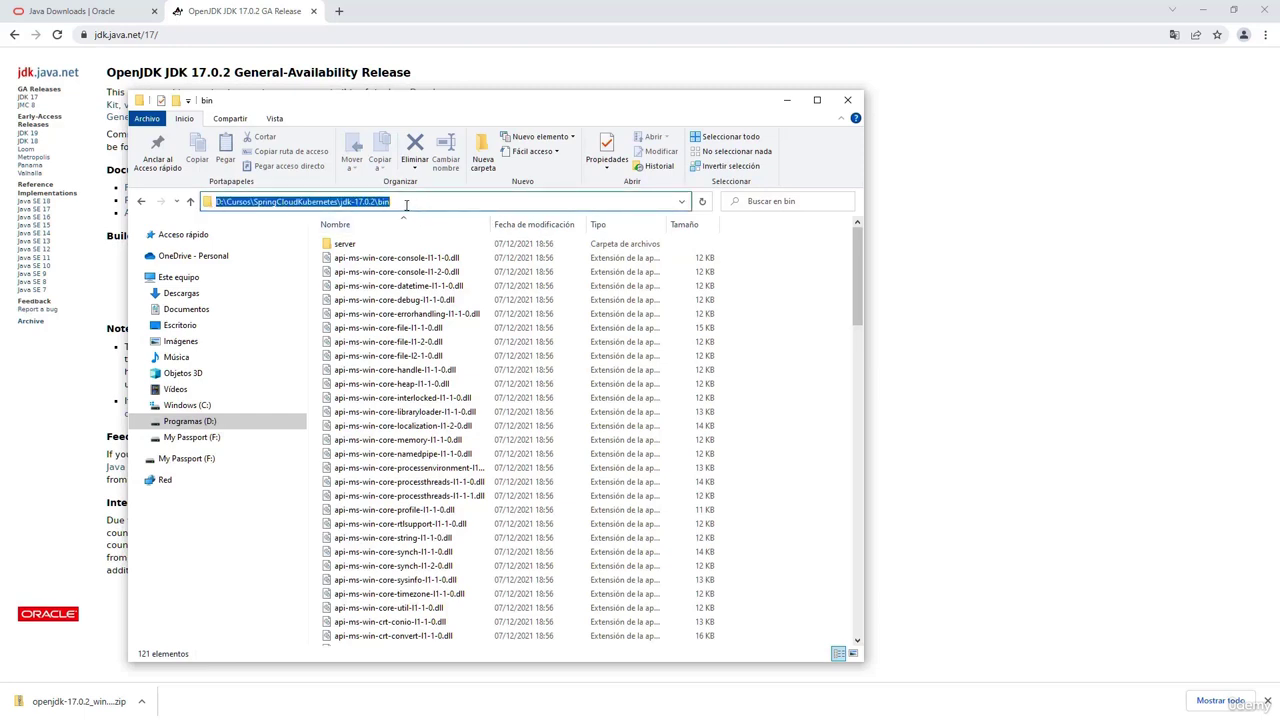
- Locate java.exe and javac.exe in the bin folder and copy the path D:\Cursos\SpringCloudKubernetes\jdk-17.0.2\bin
scroll(450, 402, "down", 15)
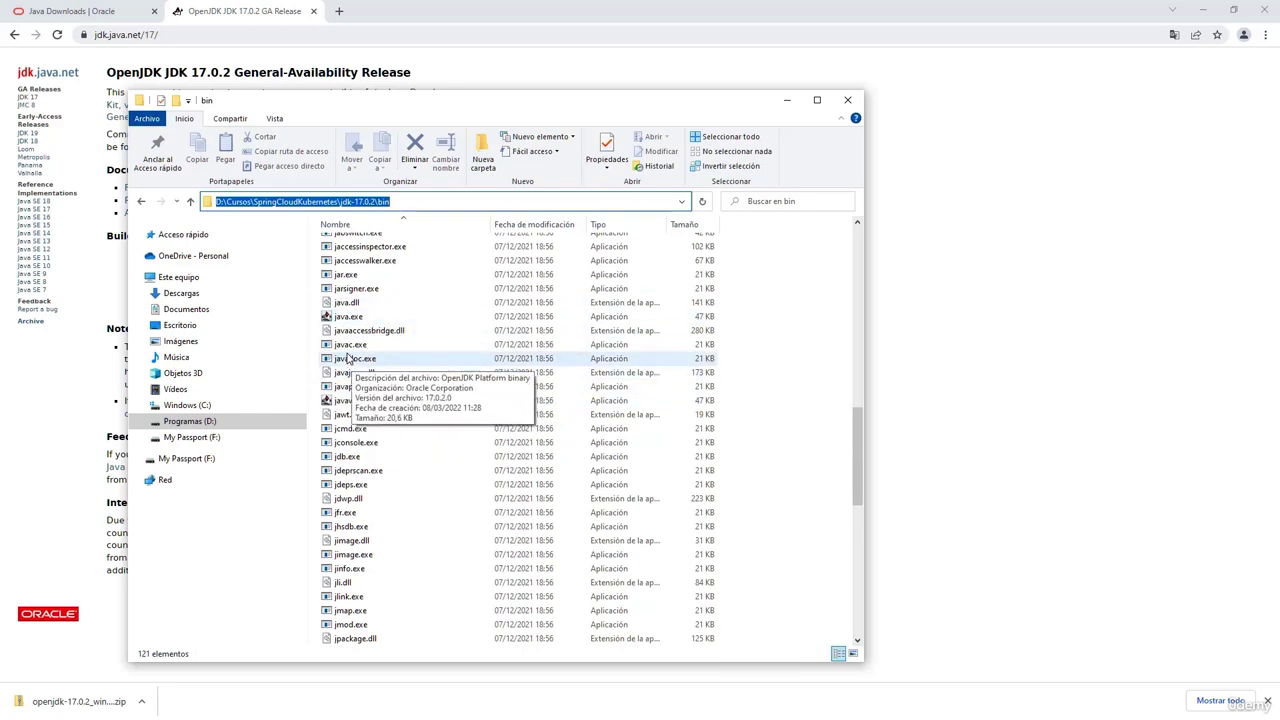
mouse_move(360, 350)
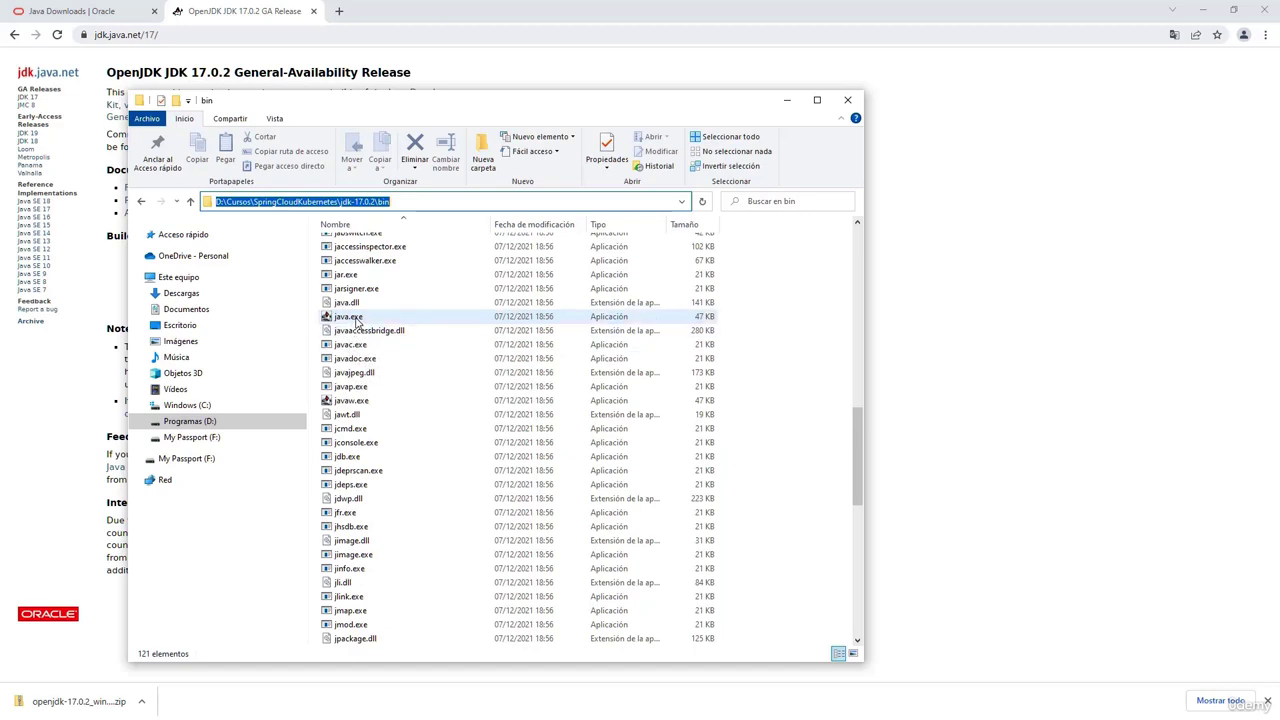
mouse_move(357, 320)
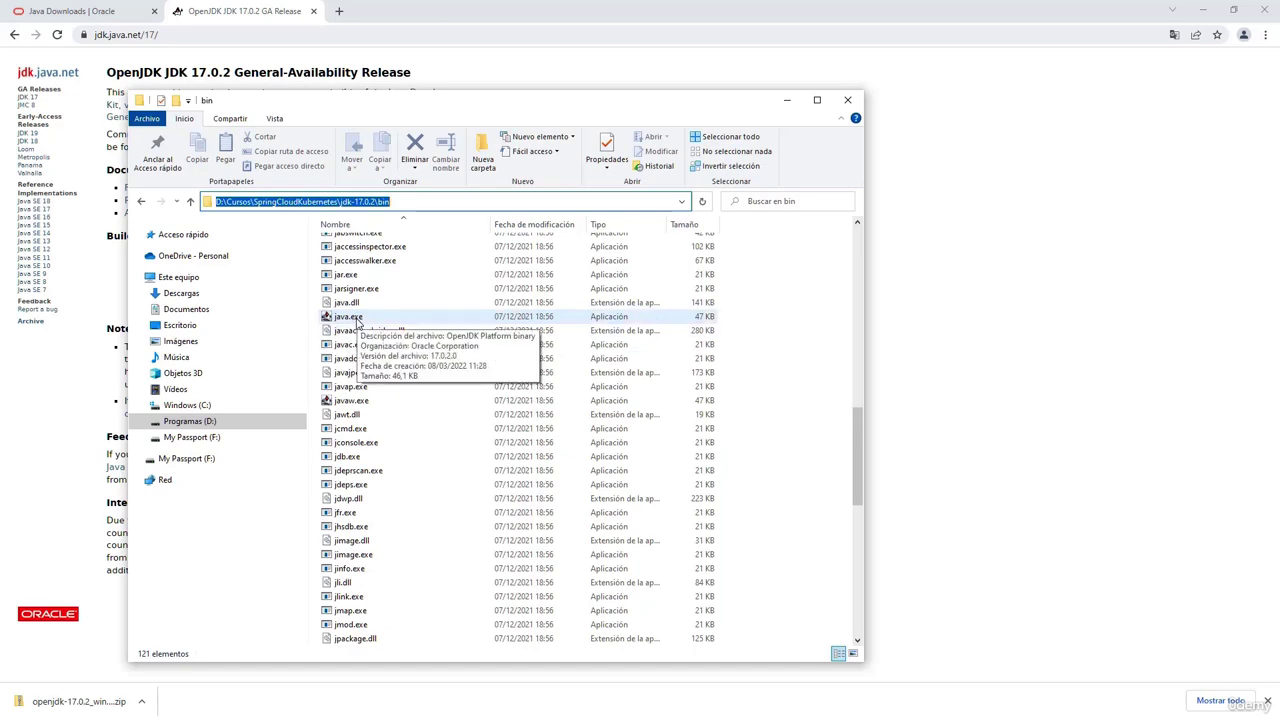
mouse_move(346, 348)
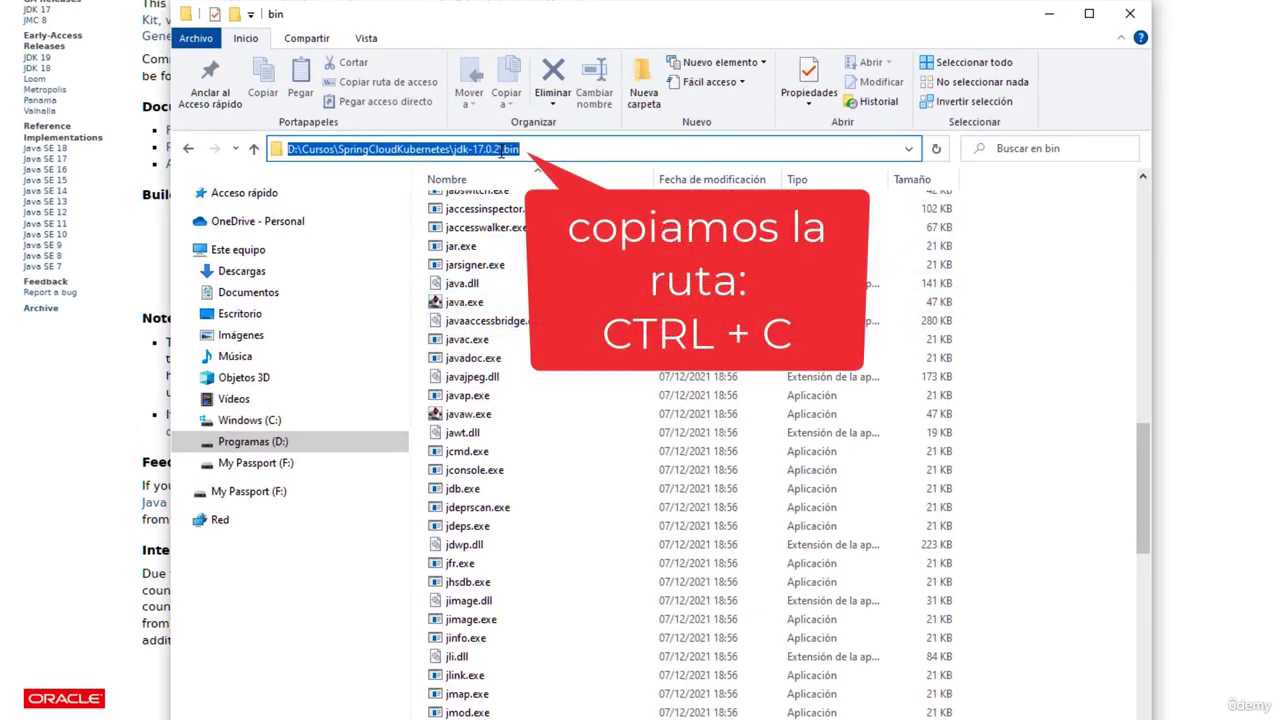
key("ctrl+c")
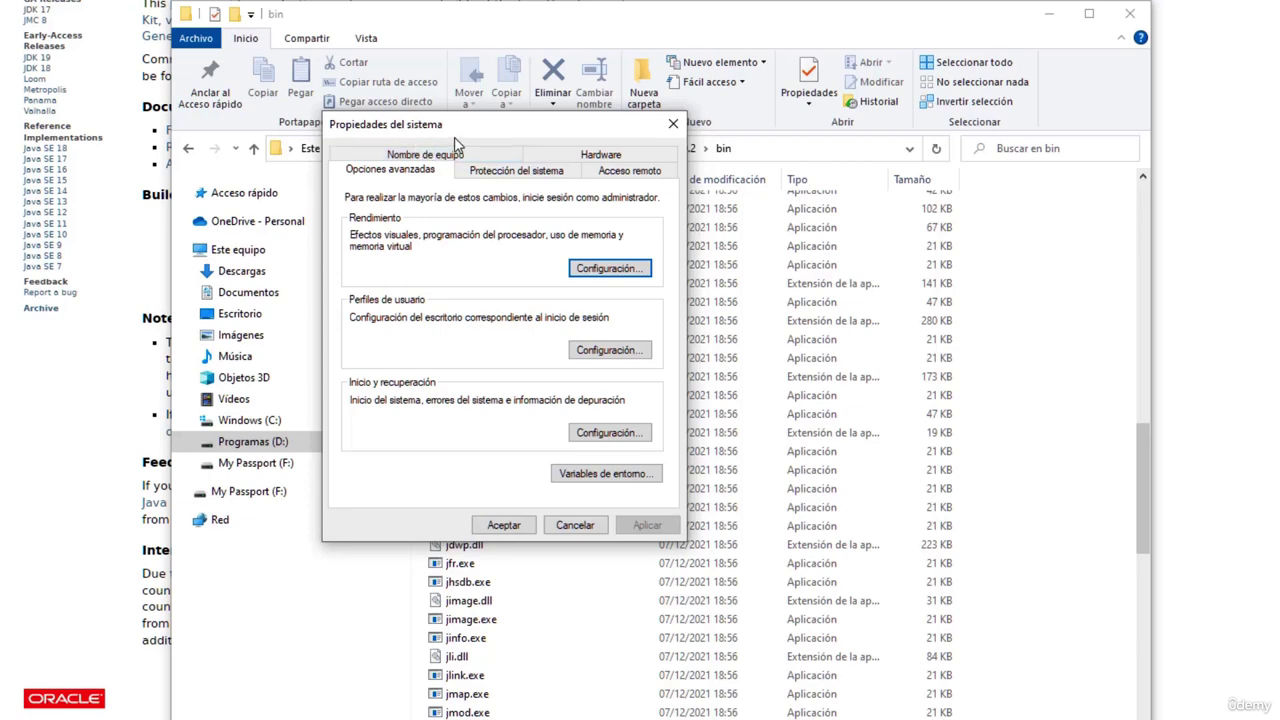
- Open the environment variables from the system properties and add D:\Cursos\SpringCloudKubernetes\jdk-17.0.2\bin to the user Path variable
left_click_drag(461, 138, 418, 85)
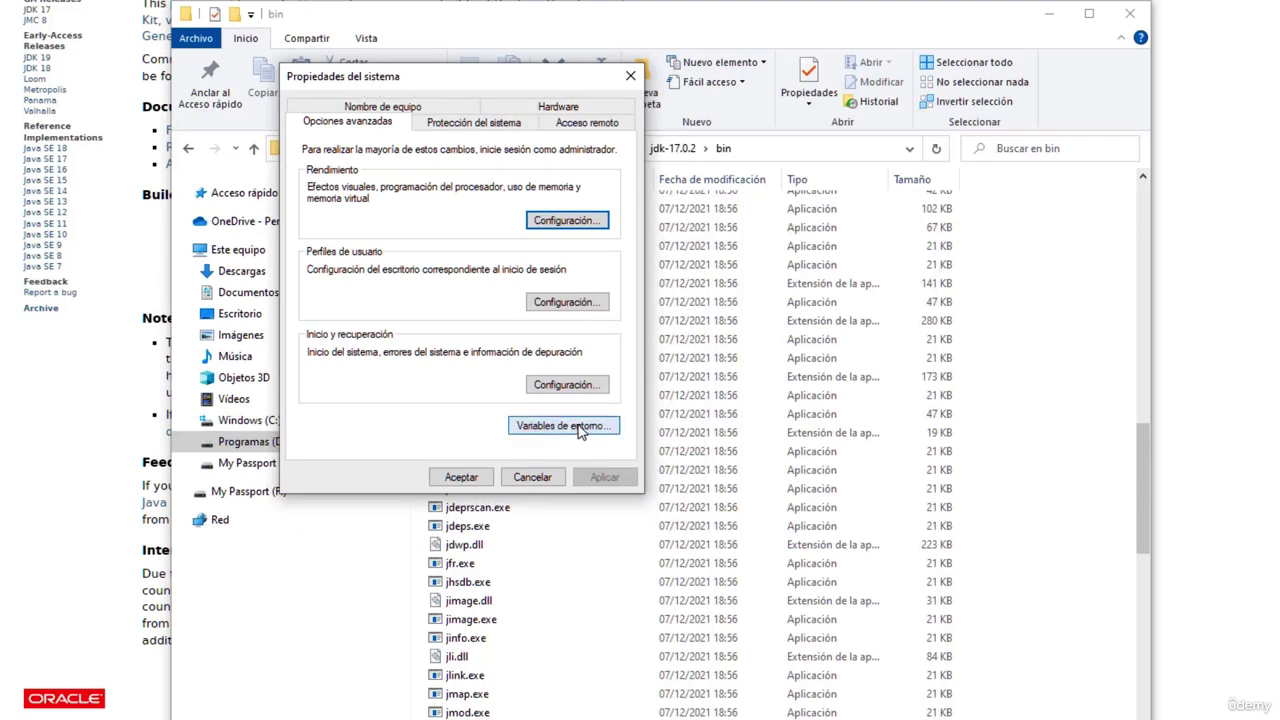
left_click(536, 428)
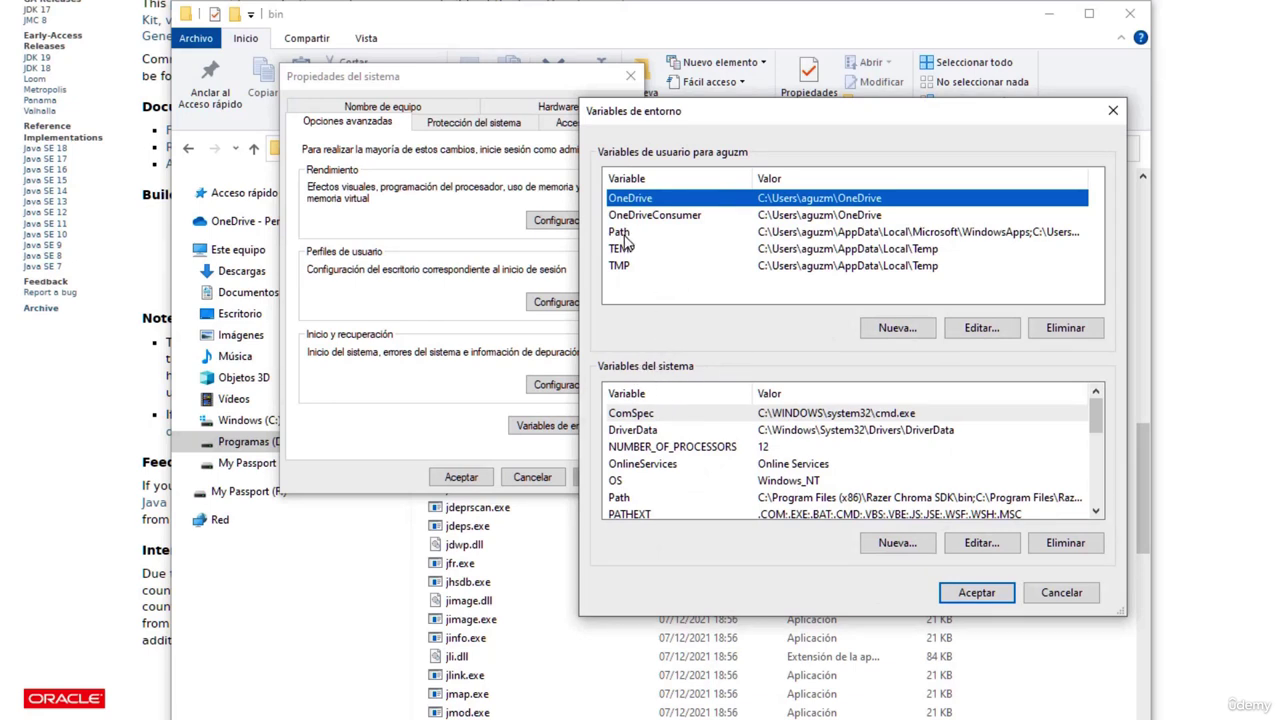
left_click(646, 236)
double_click(701, 234)
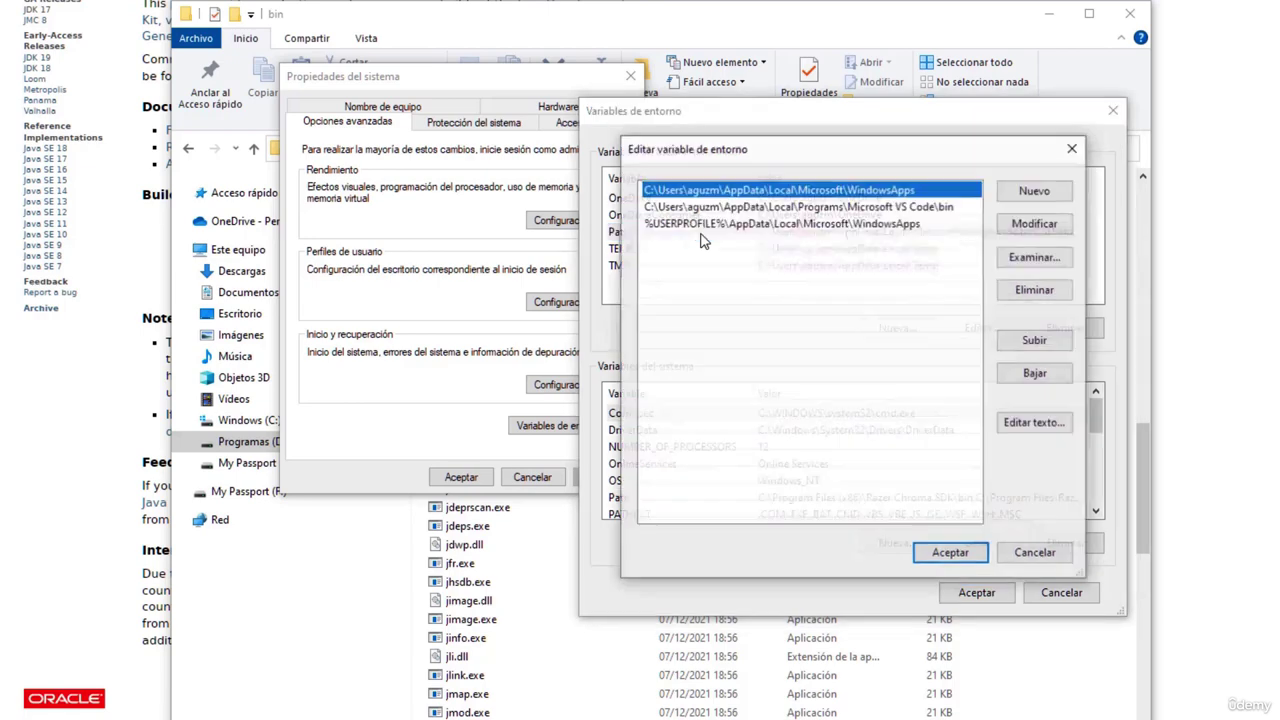
double_click(703, 240)
key("ctrl+v")
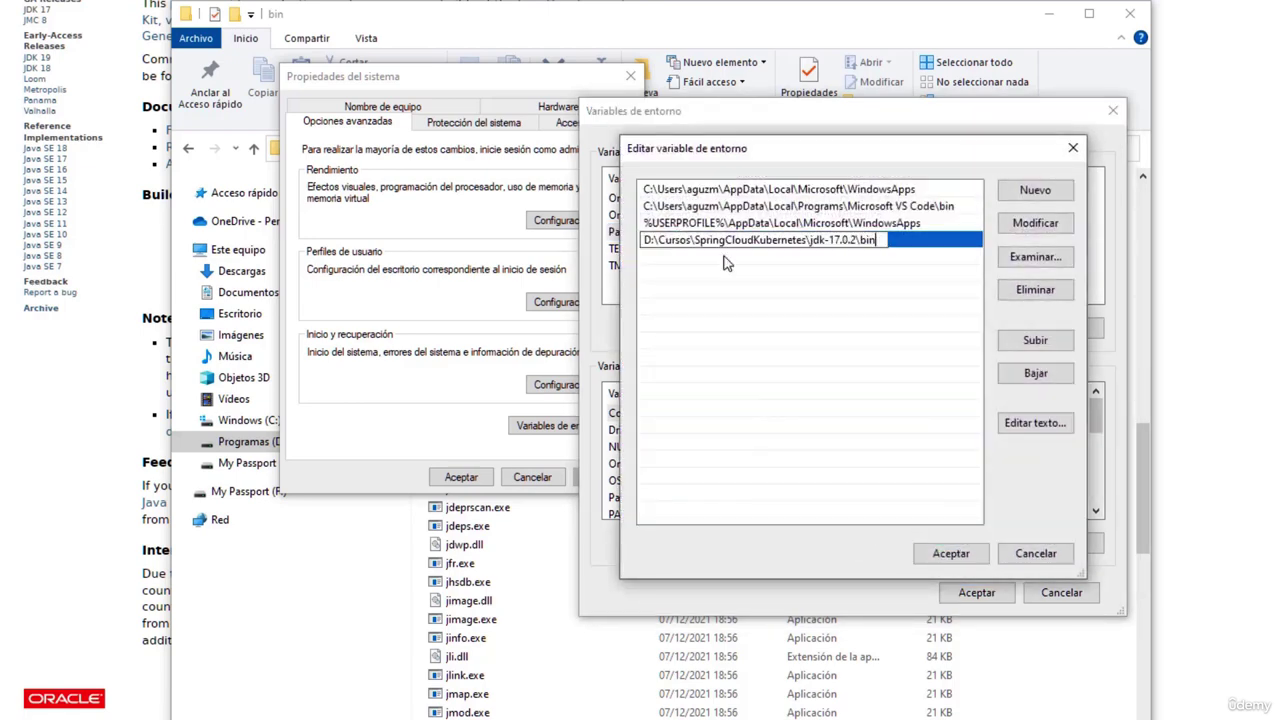
left_click(836, 258)
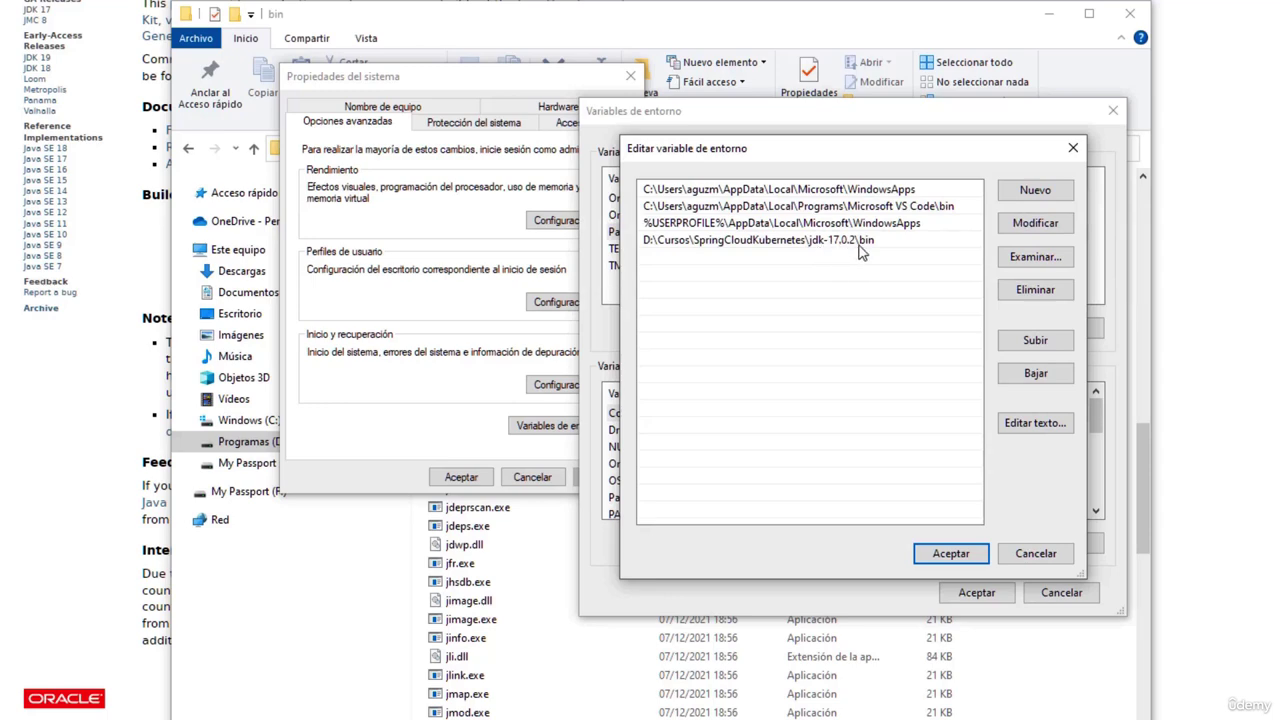
left_click(970, 555)
- Reopen the user Path variable and review its JDK bin entry
left_click(776, 234)
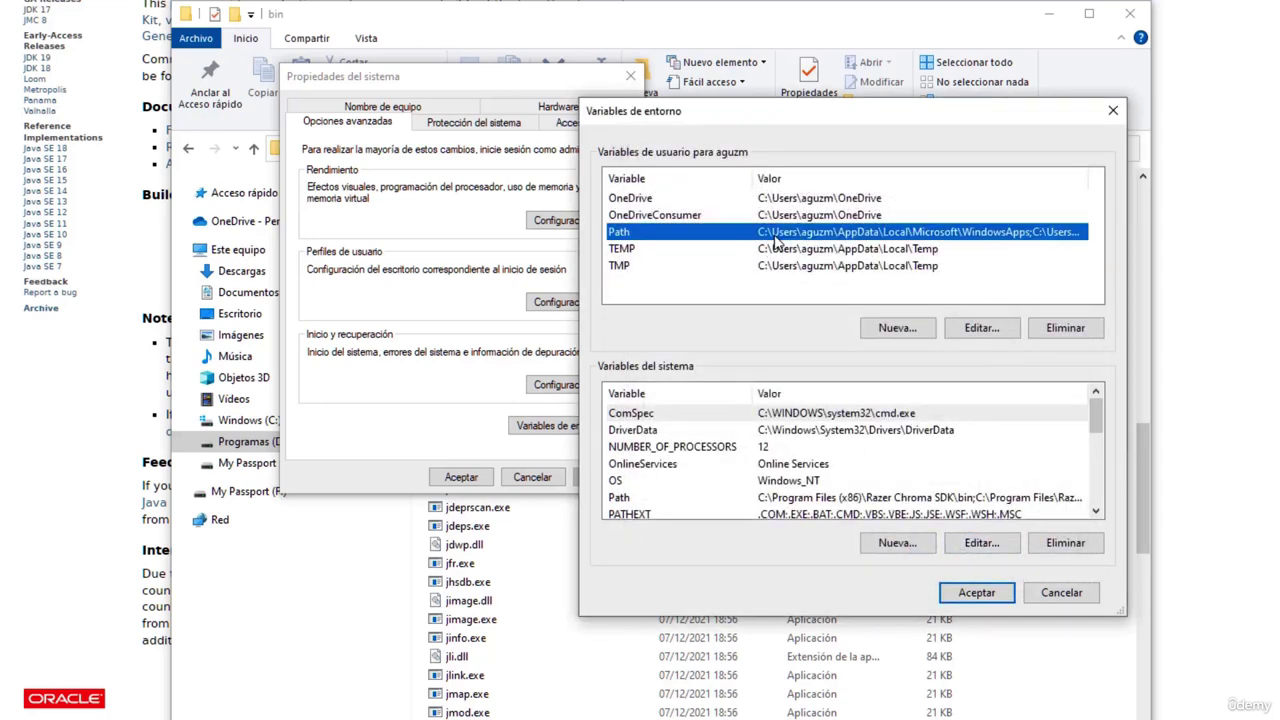
left_click(947, 329)
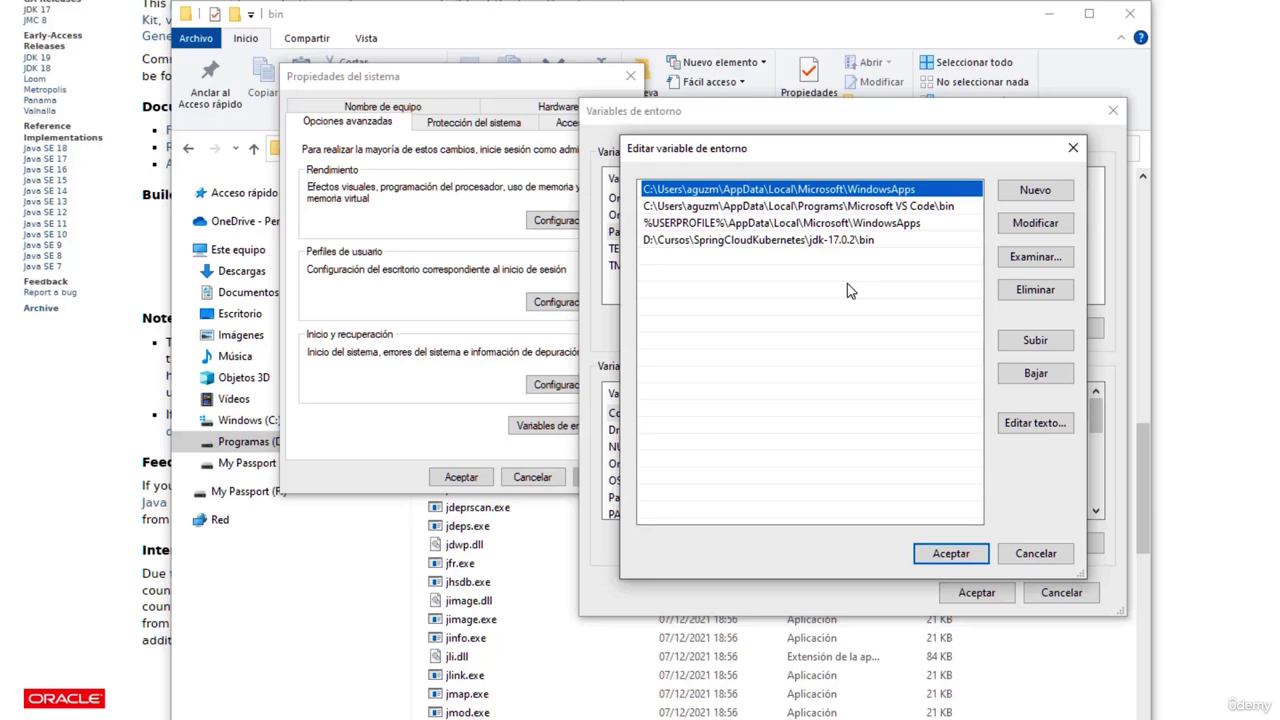
left_click(815, 242)
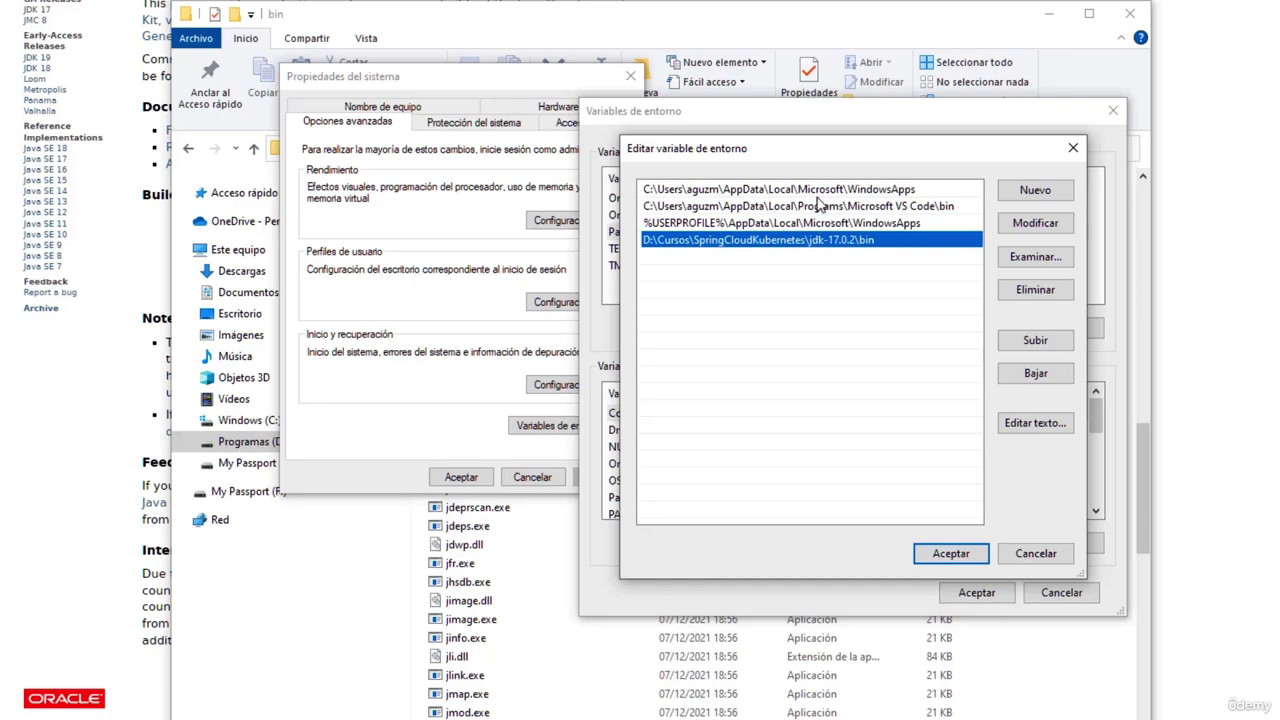
left_click(972, 551)
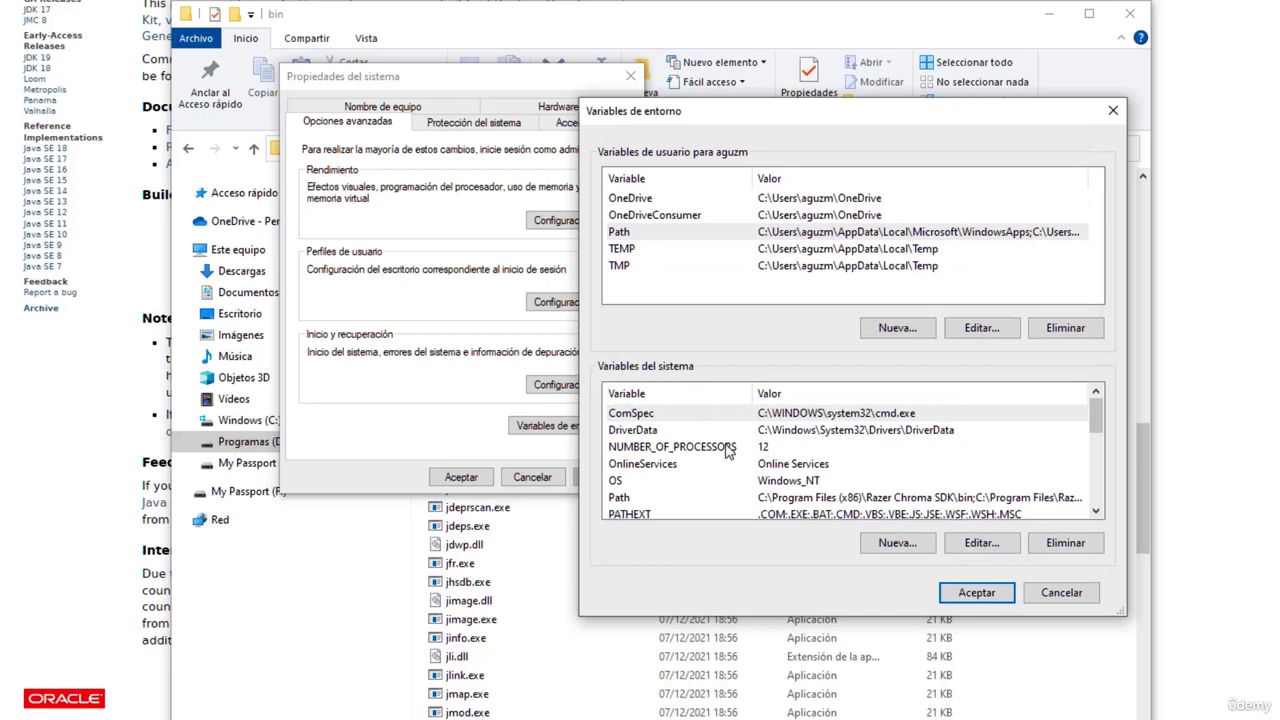
- Inspect the entries of the system Path variable and the JDK bin entry in the user Path variable
left_click(697, 500)
double_click(697, 500)
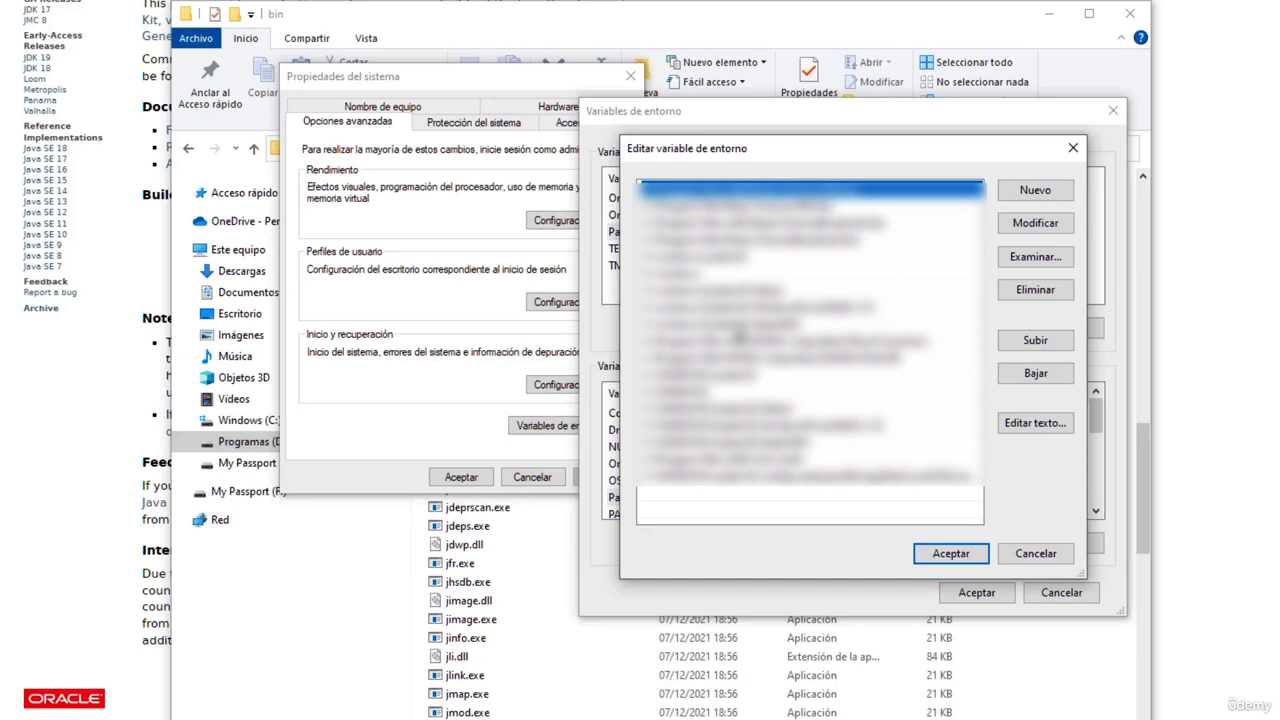
left_click(730, 393)
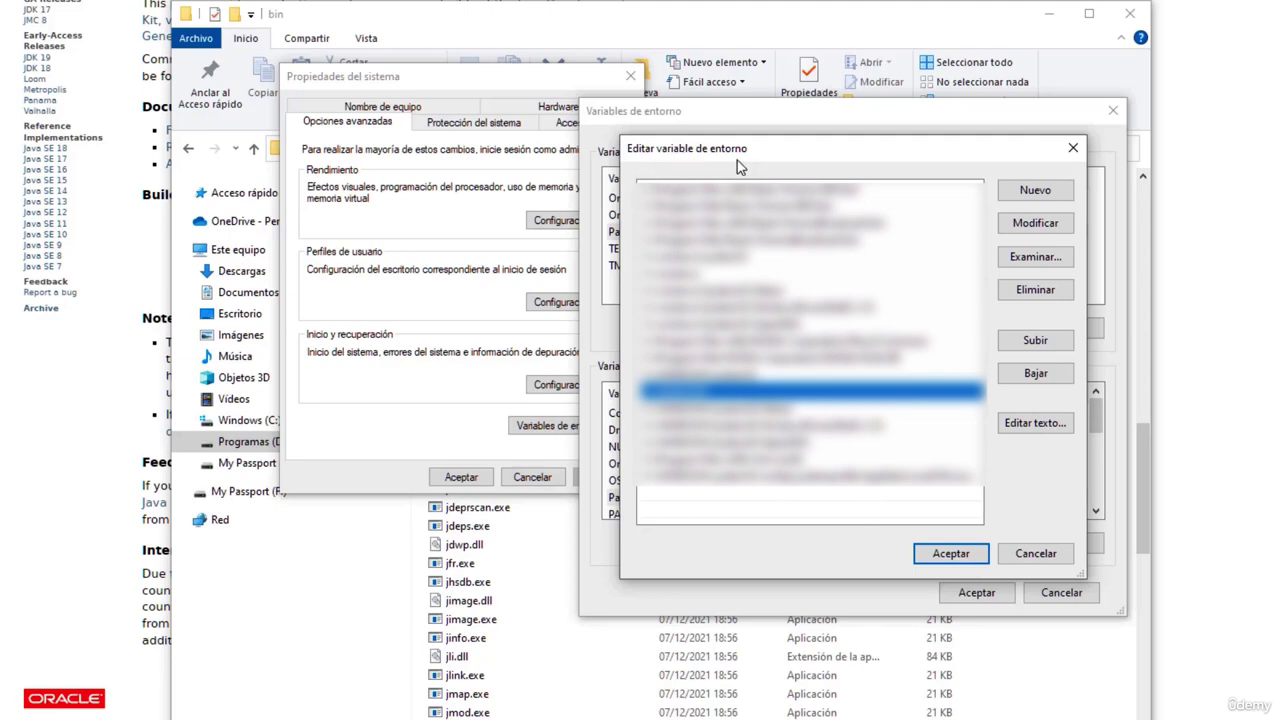
left_click(1036, 554)
double_click(668, 240)
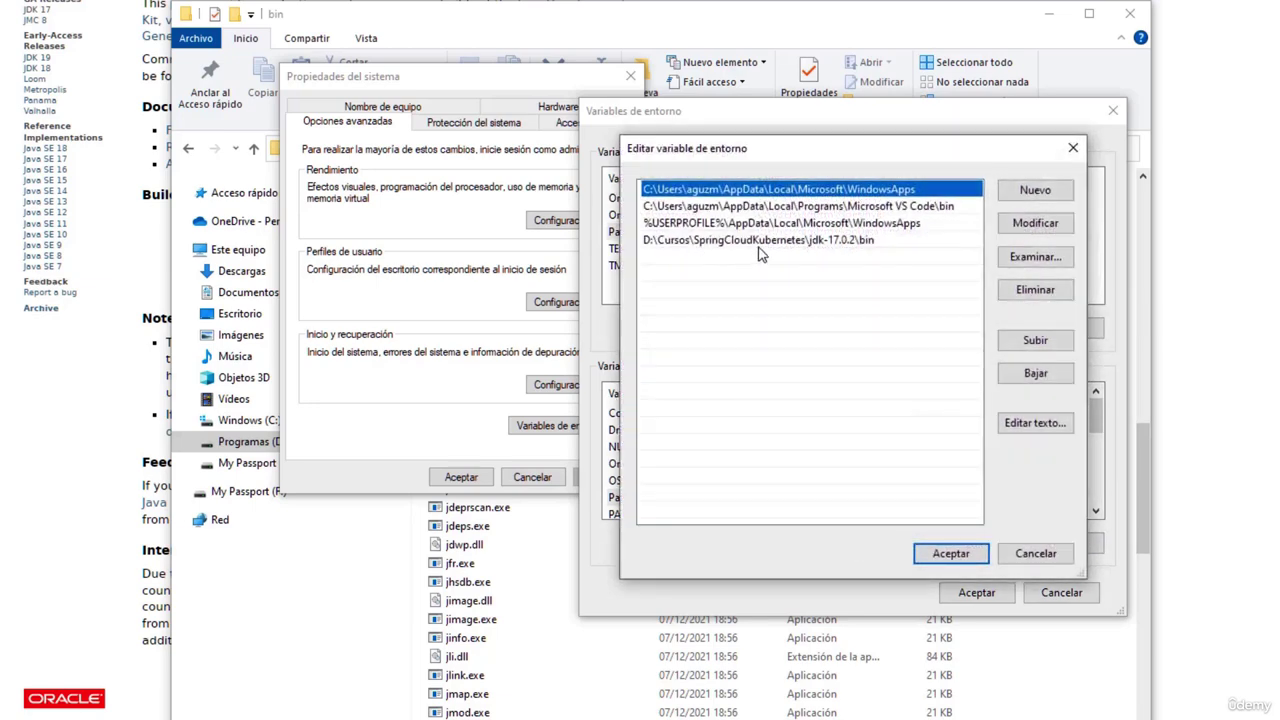
left_click(831, 240)
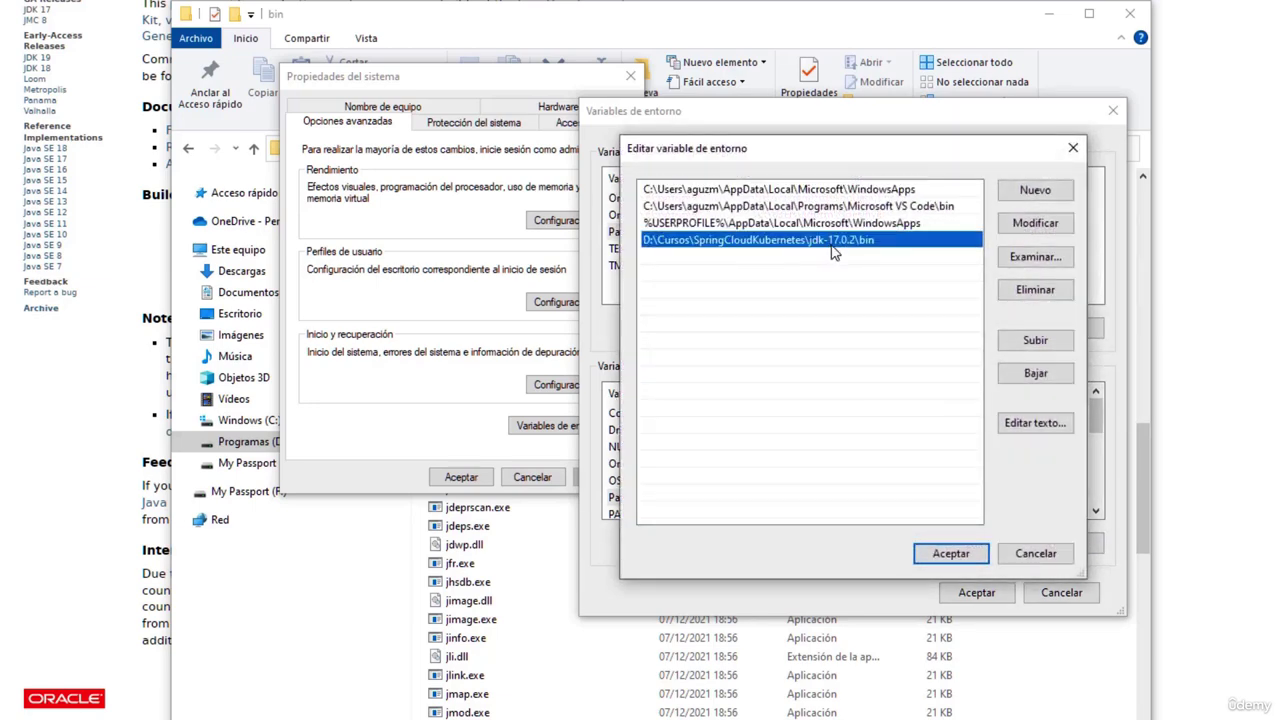
left_click(1040, 554)
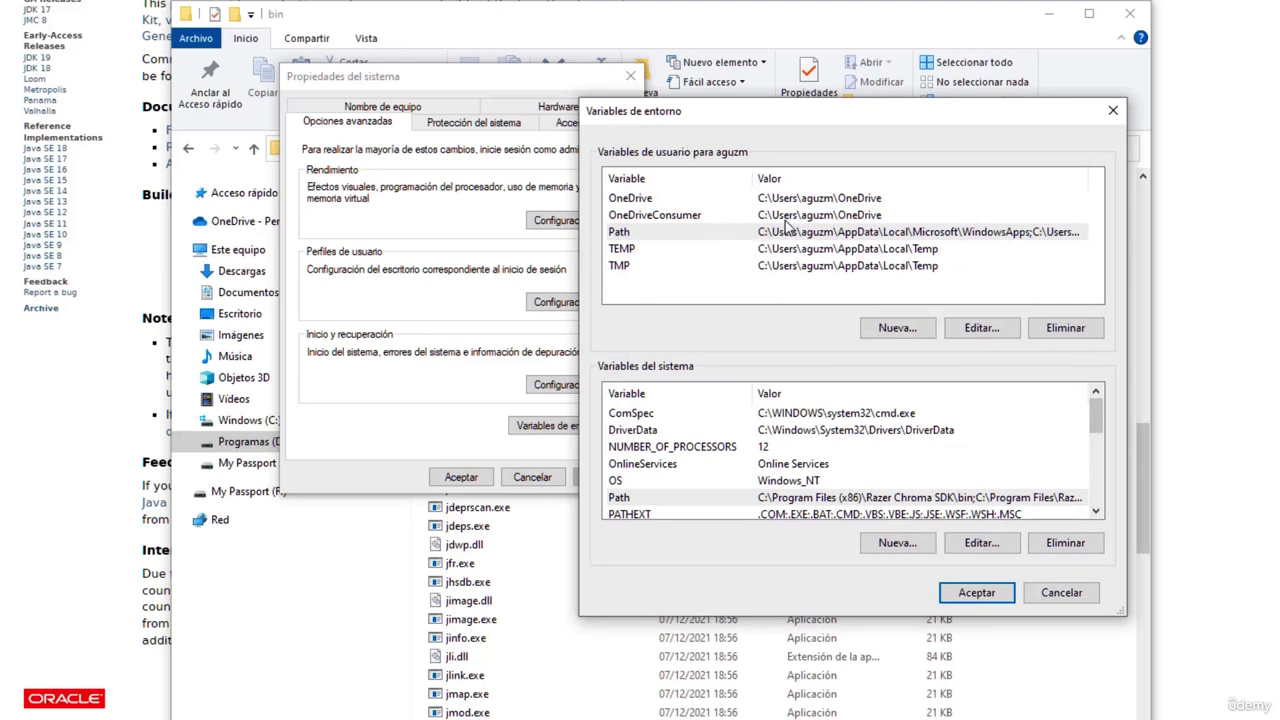
- Create the user environment variable JAVA_HOME with the value D:\Cursos\SpringCloudKubernetes\jdk-17.0.2
left_click(897, 328)
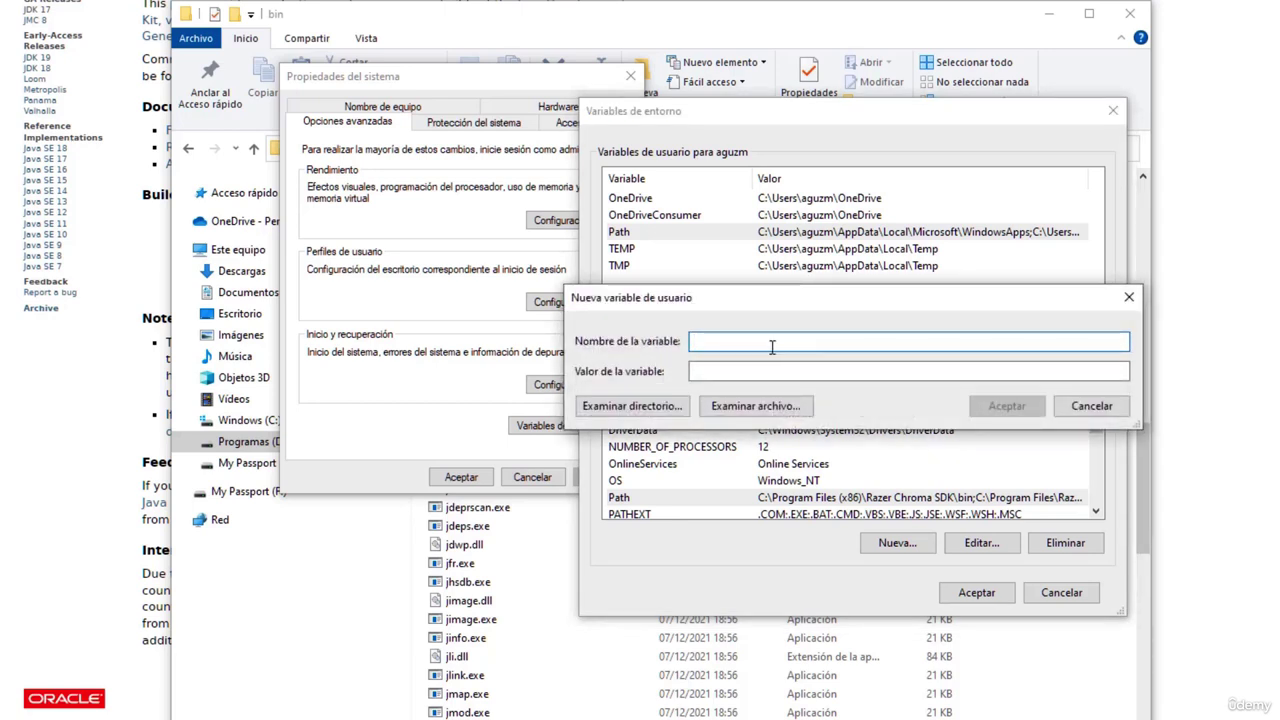
type("JAVA")
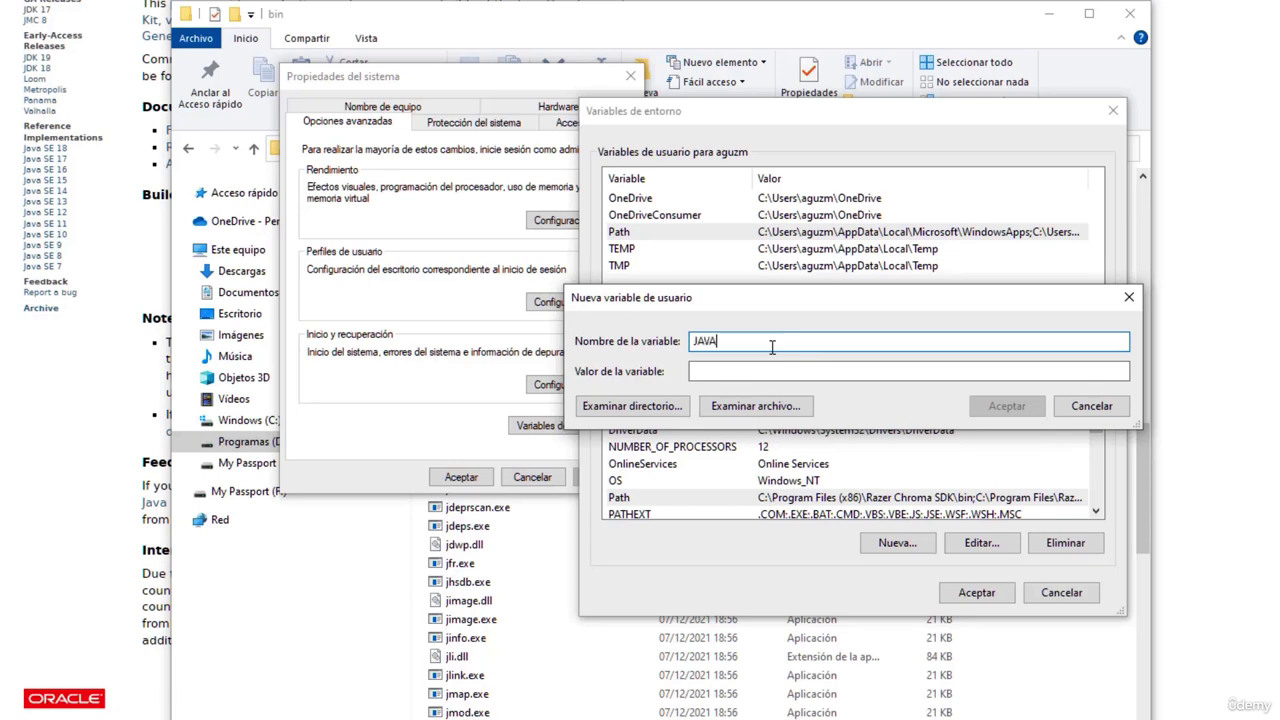
type("_HOME")
key("Tab")
key("ctrl+v")
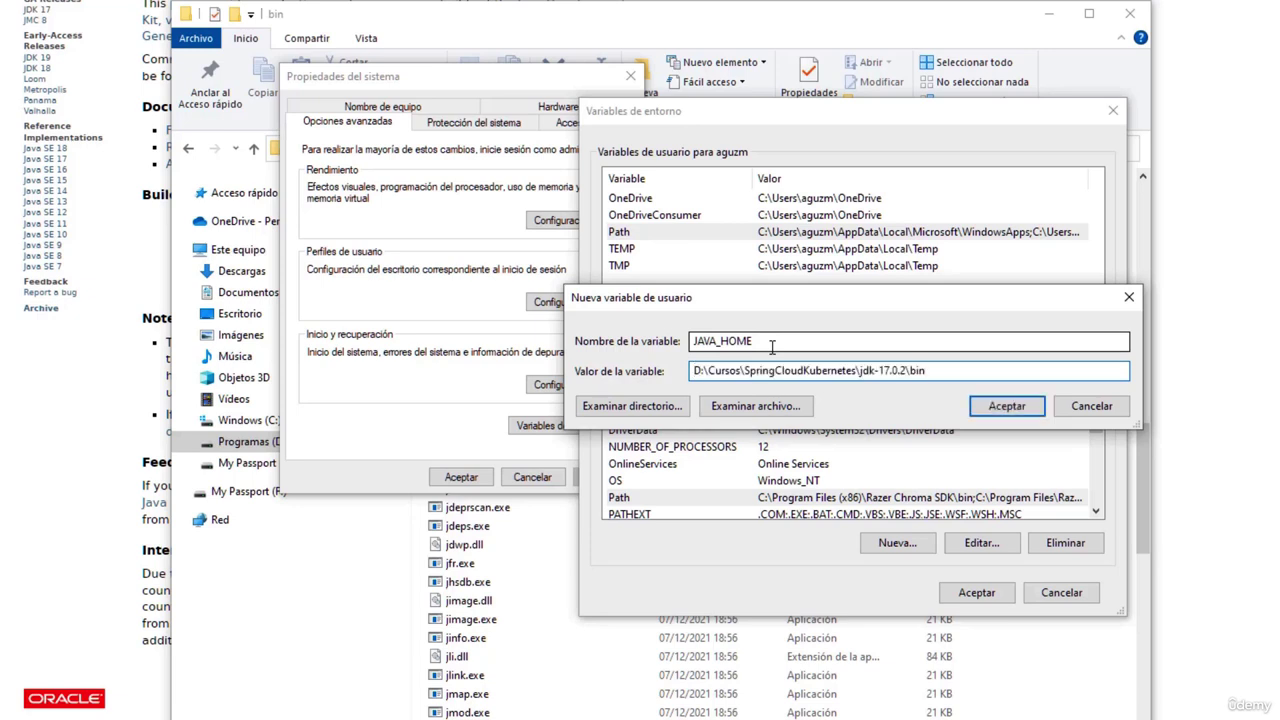
key("BackSpace")
key("BackSpace")
key("BackSpace")
key("BackSpace")
left_click_drag(913, 370, 860, 371)
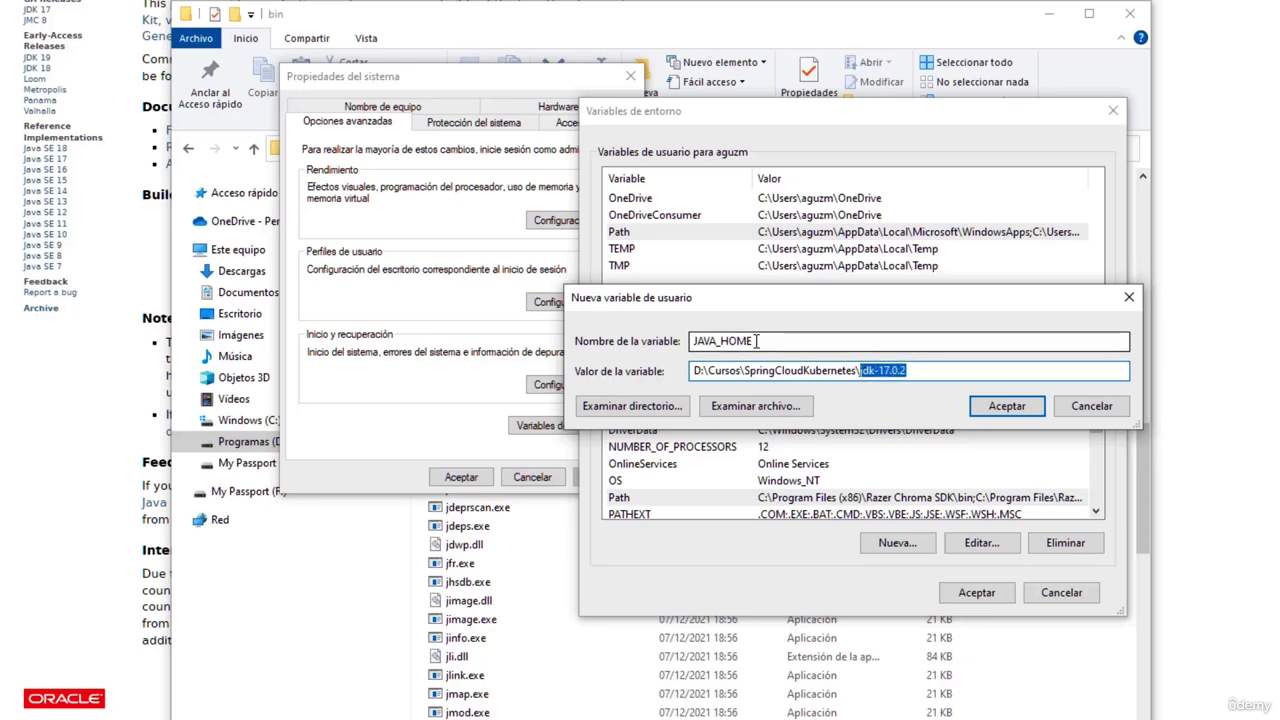
left_click(997, 410)
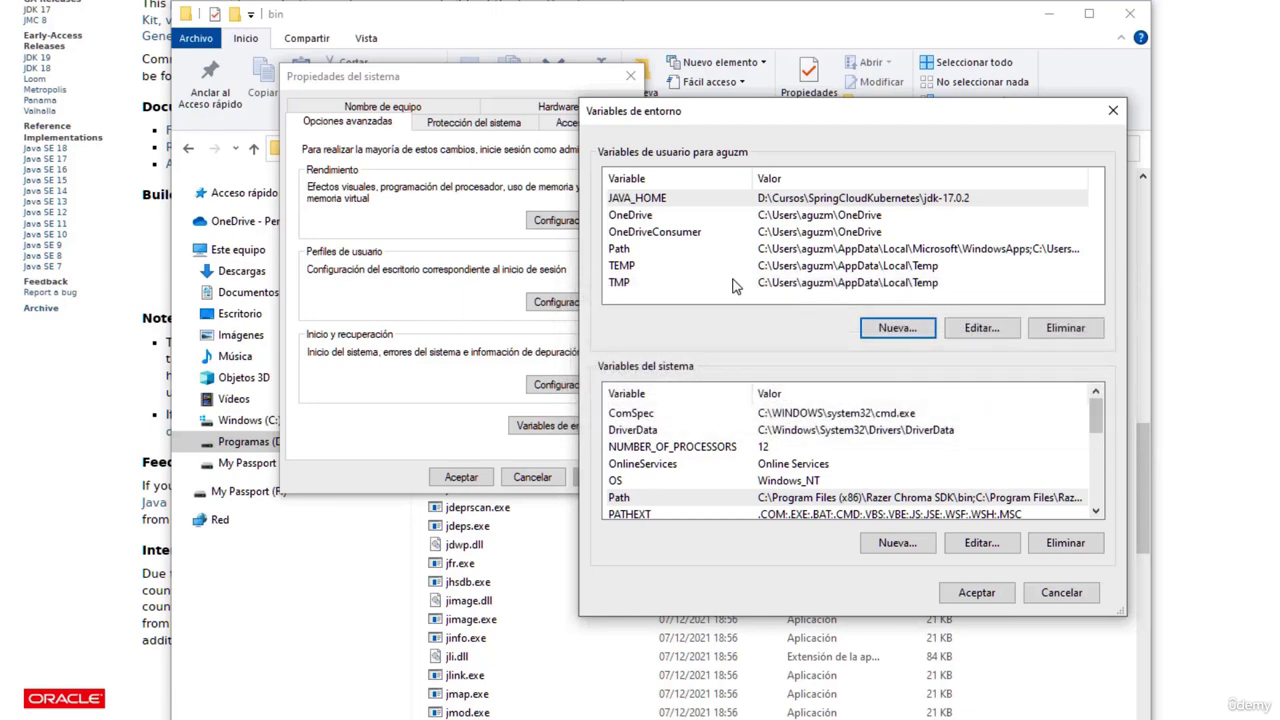
- Check the JDK bin entry in the user Path, accept the environment variables and system properties, and close the bin folder window
left_click(672, 200)
double_click(678, 250)
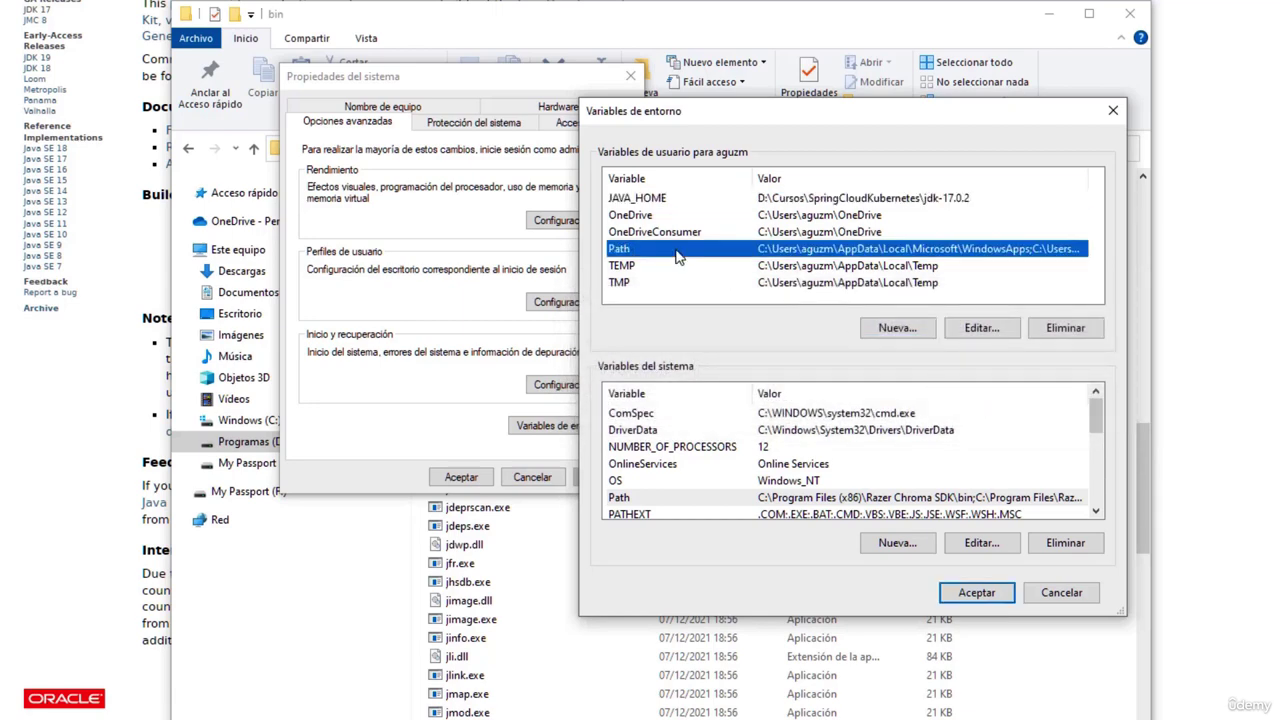
left_click(694, 244)
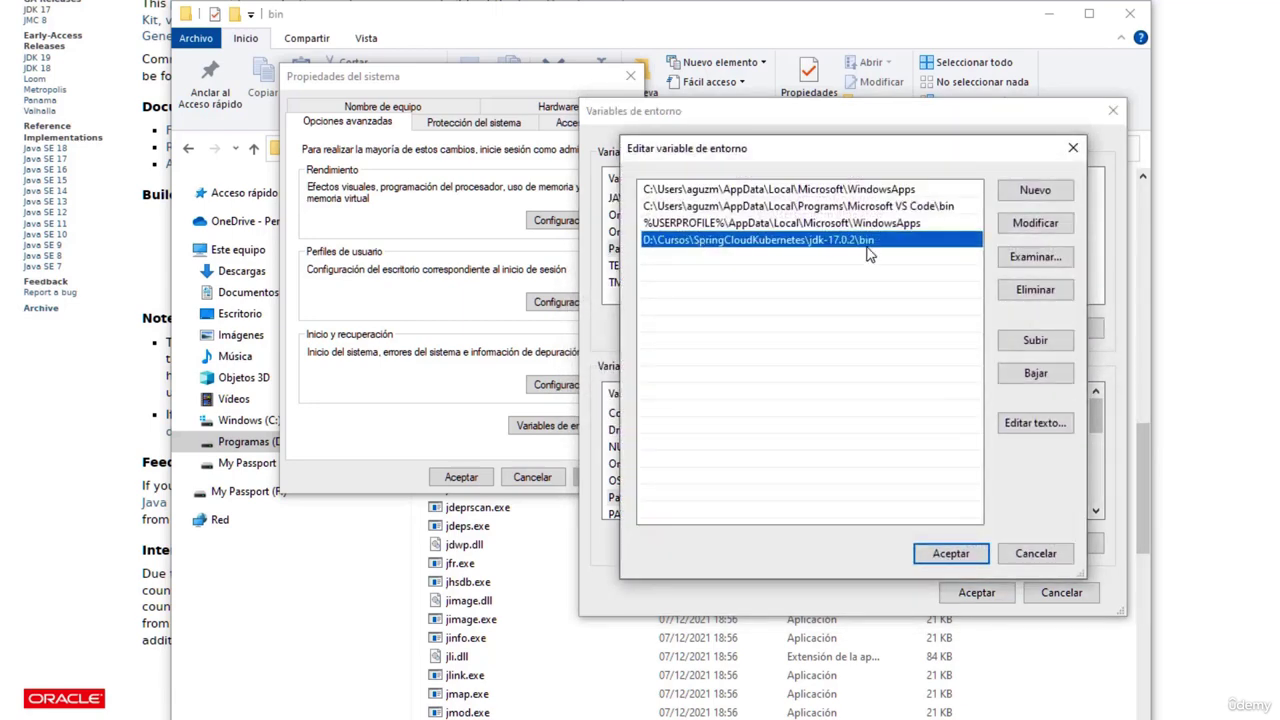
left_click(968, 553)
left_click(980, 591)
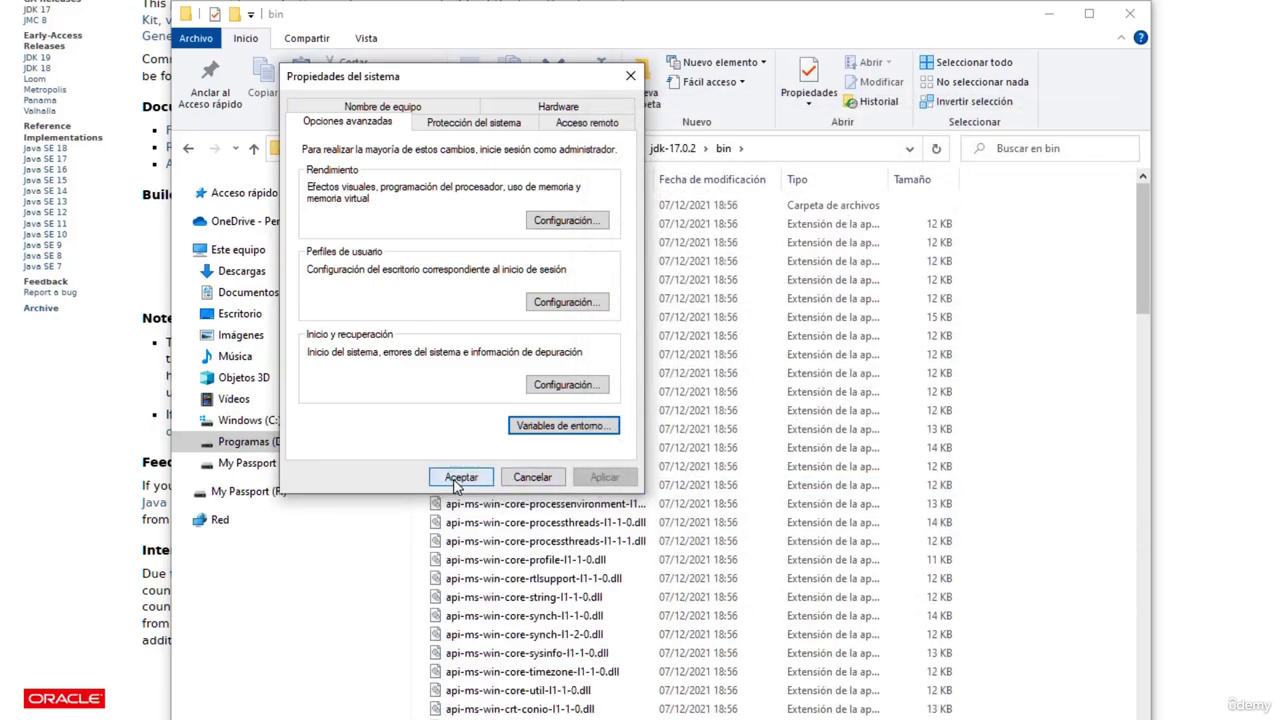
left_click(462, 480)
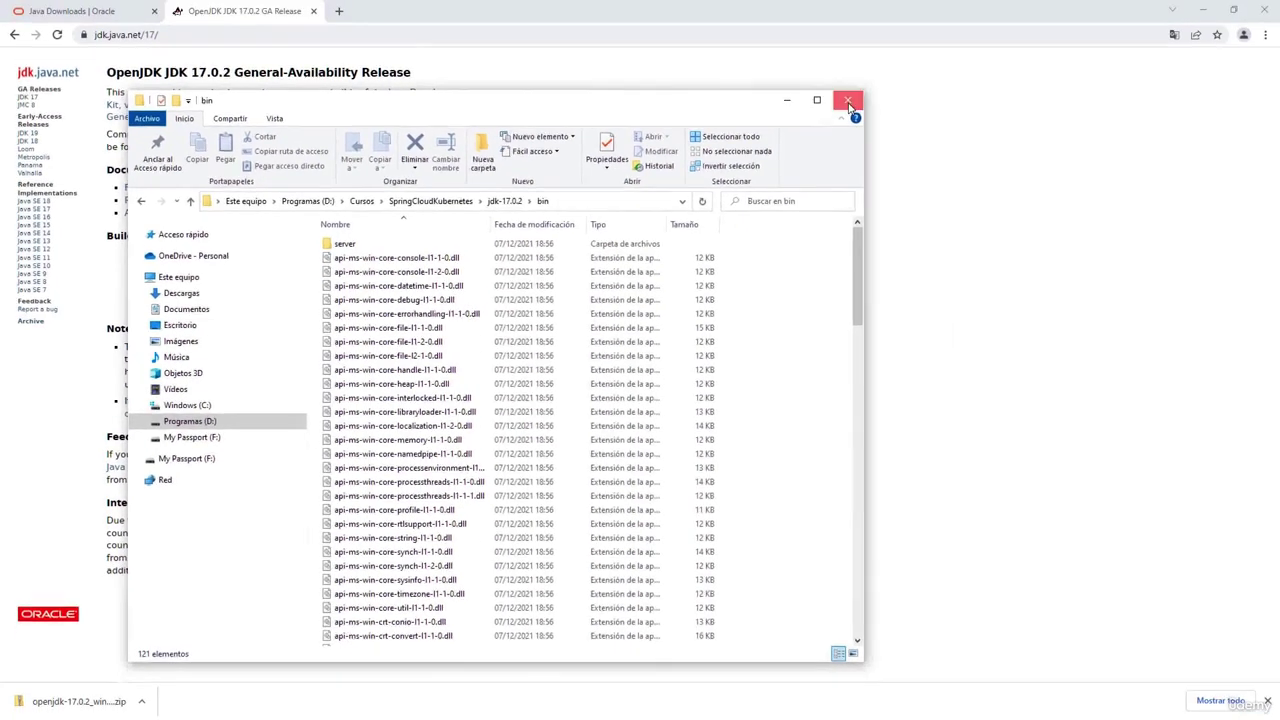
left_click(1130, 13)
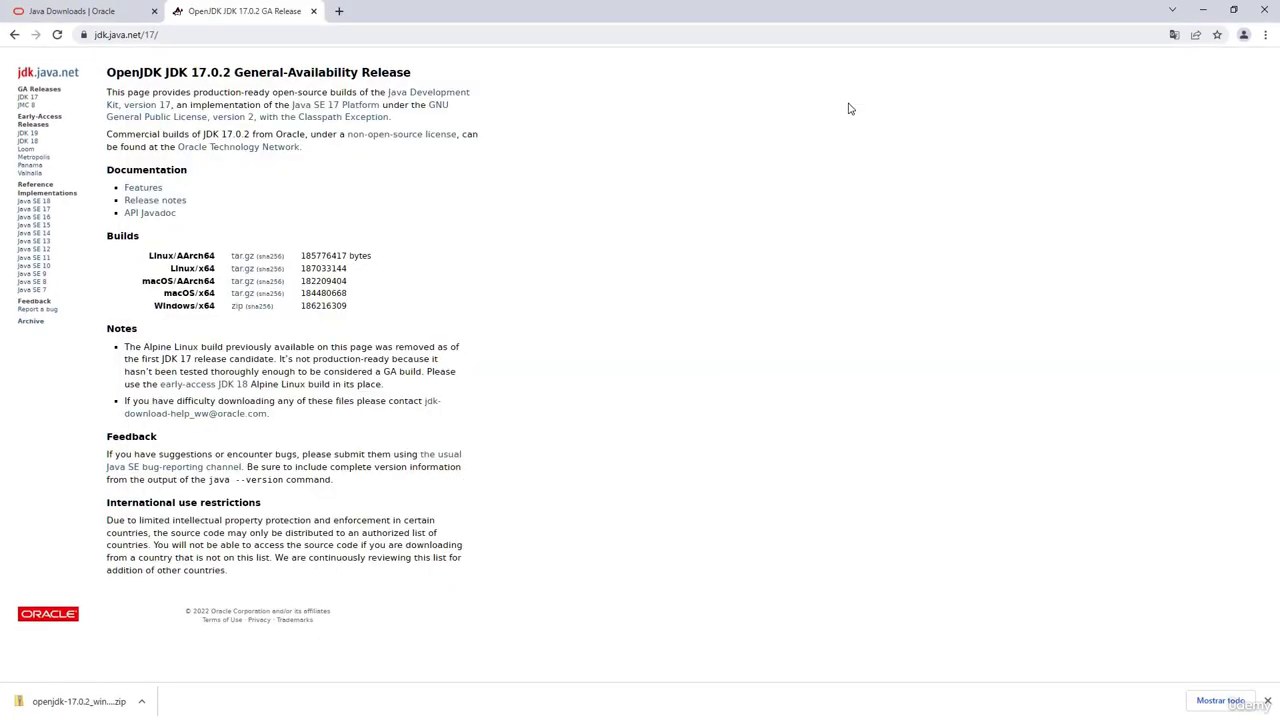
- Switch to the already open PowerShell window and try to run java
key("alt+Tab")
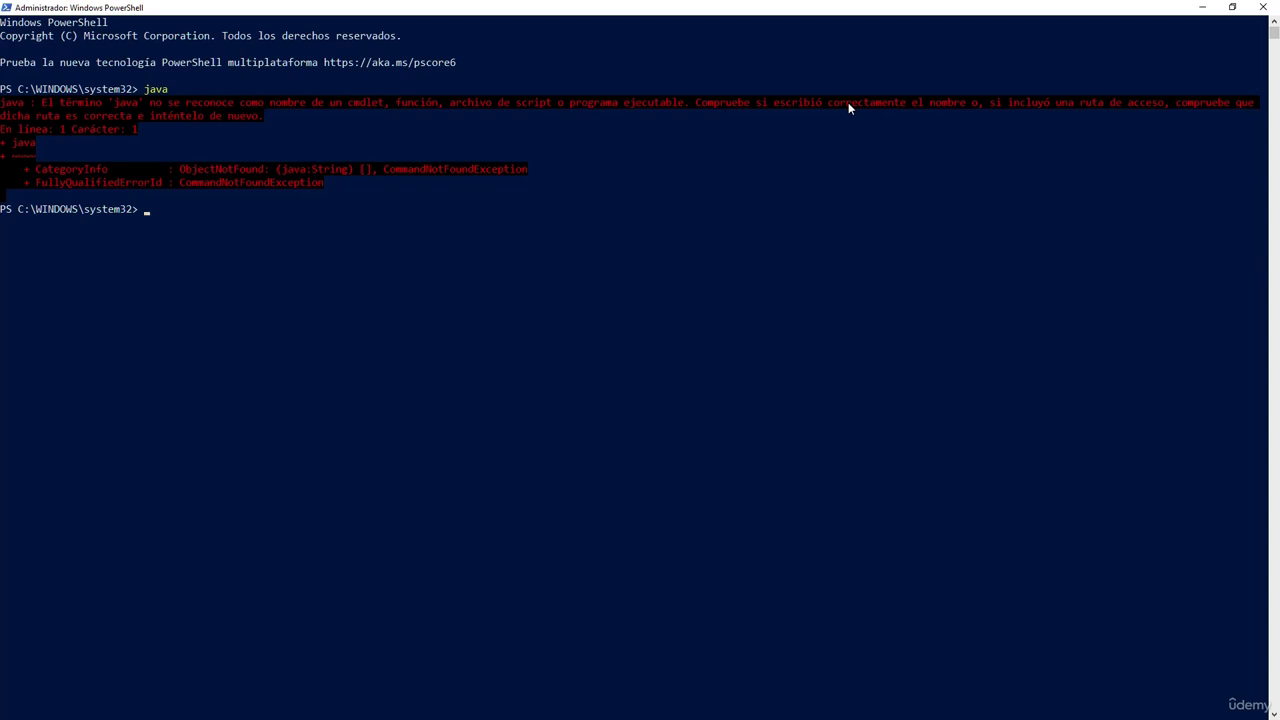
type("java")
key("Return")
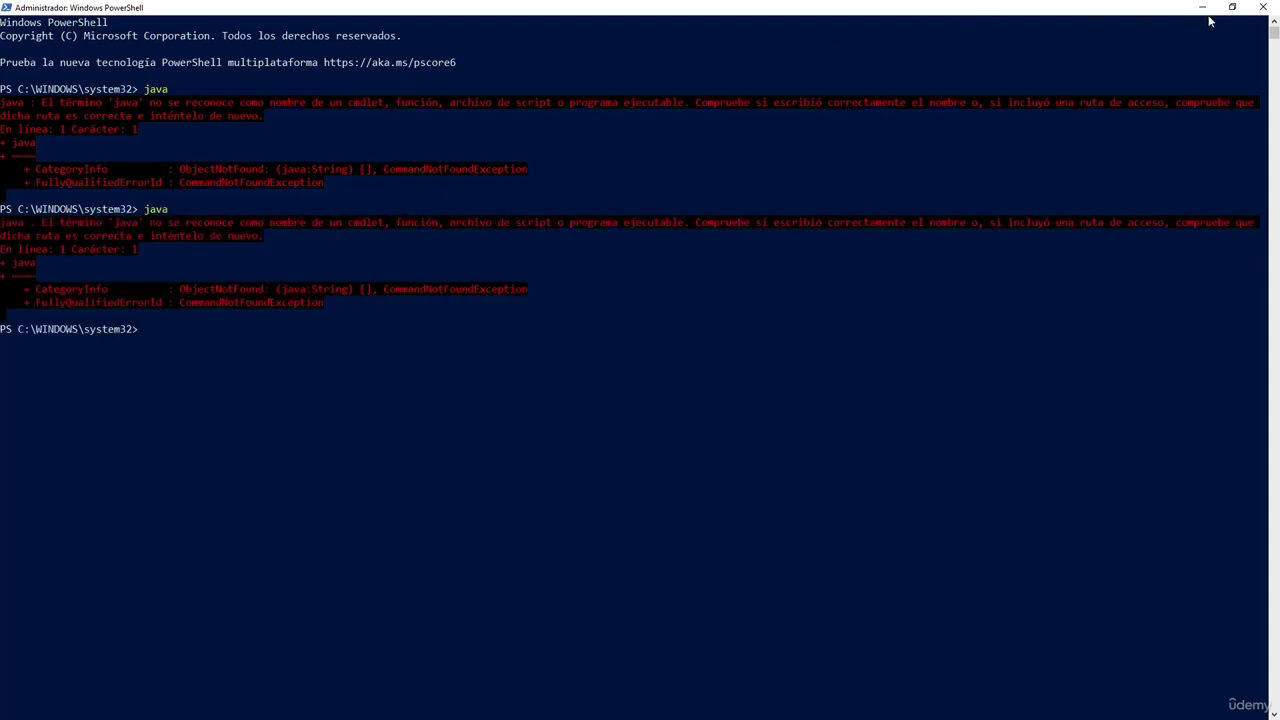
- Restart PowerShell as administrator and run java and java -version in the fresh session
left_click(1262, 7)
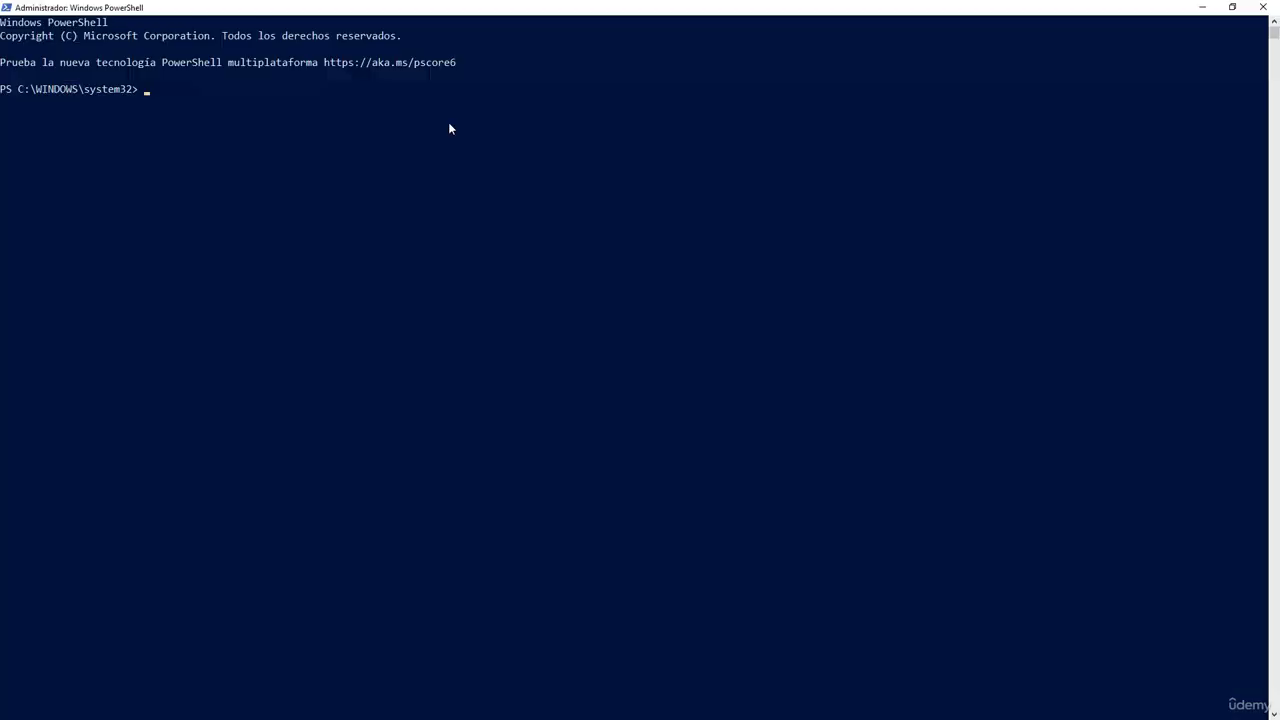
type("javajava")
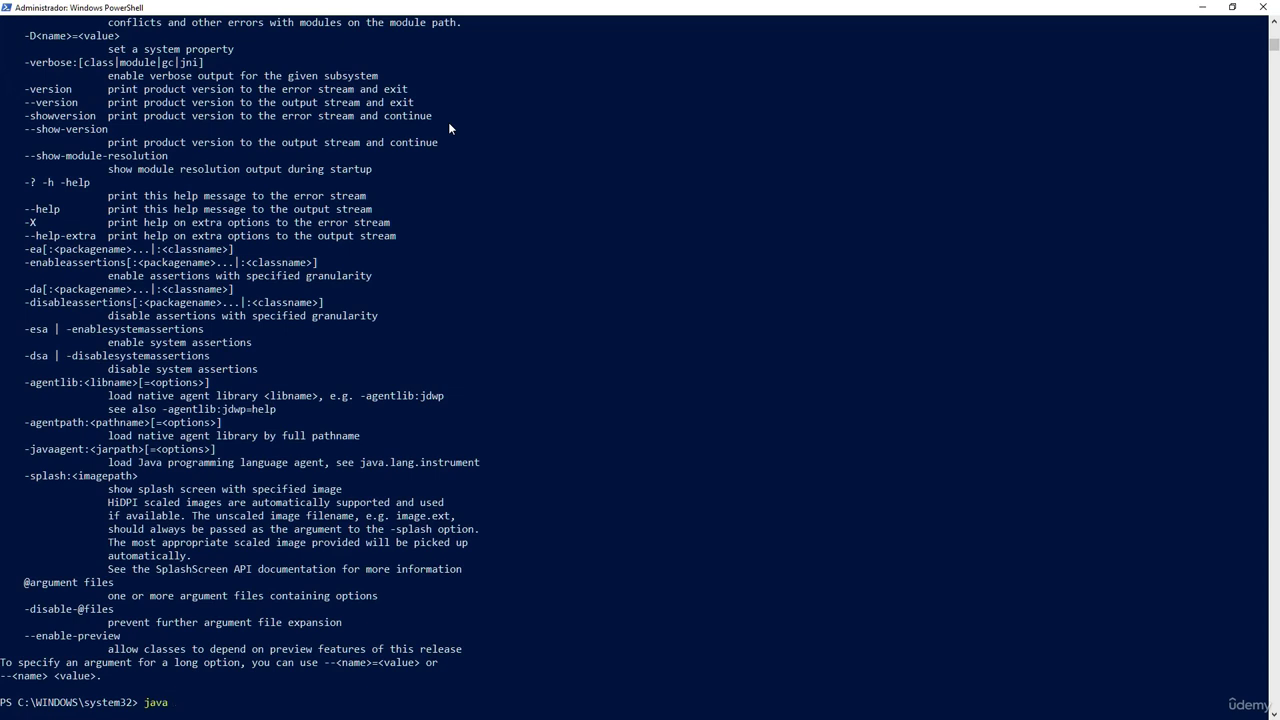
type(" -version")
key("Return")
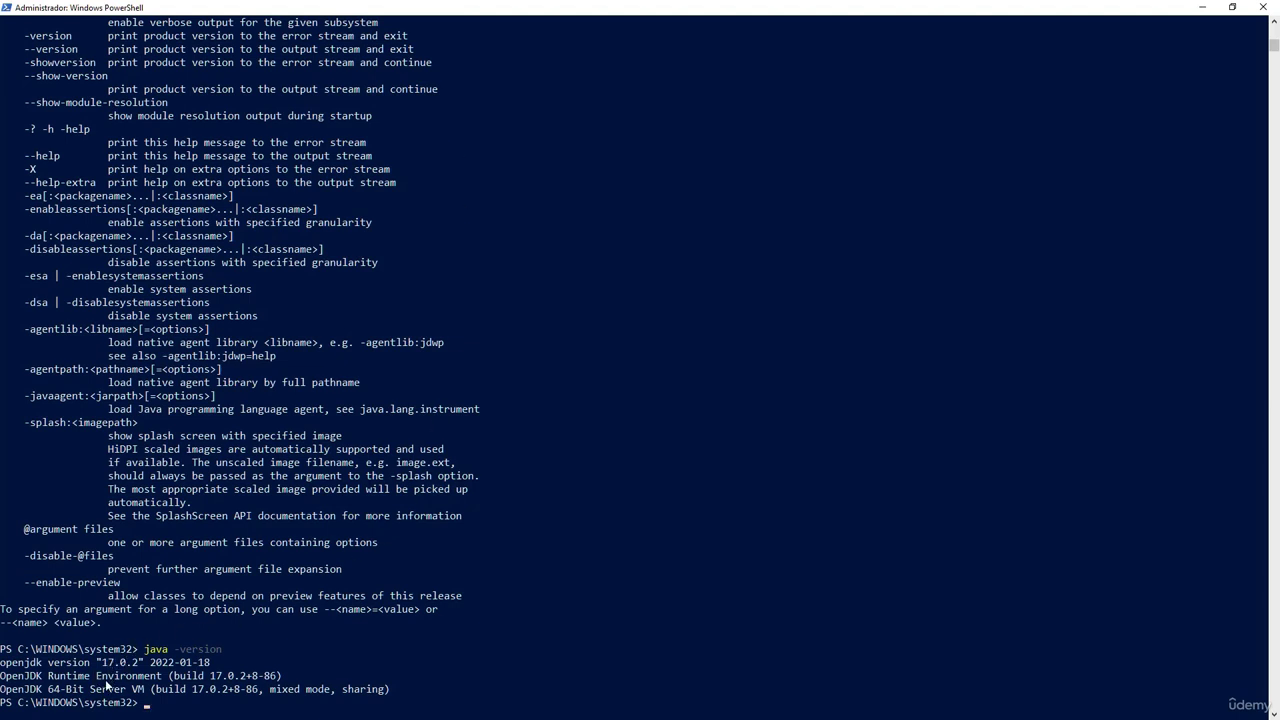
- Check the compiler version with javac -version and return to the OpenJDK 17.0.2 page in the browser
left_click(150, 704)
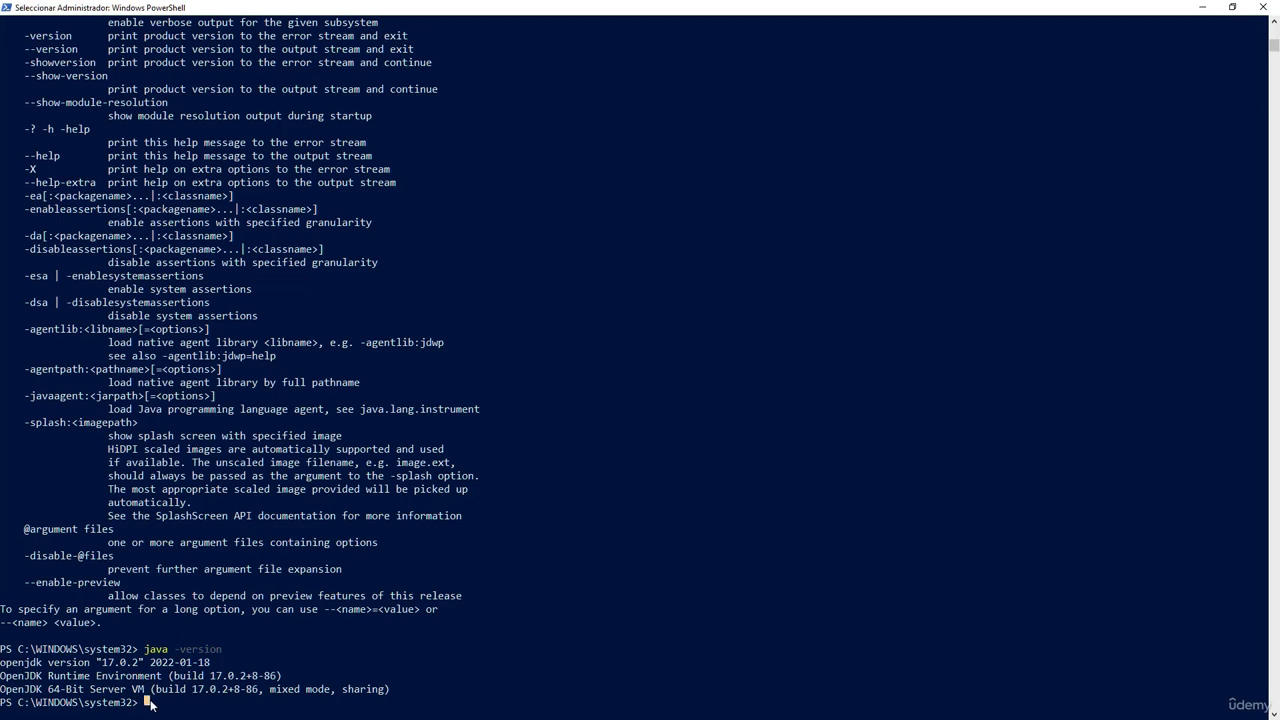
type("javc")
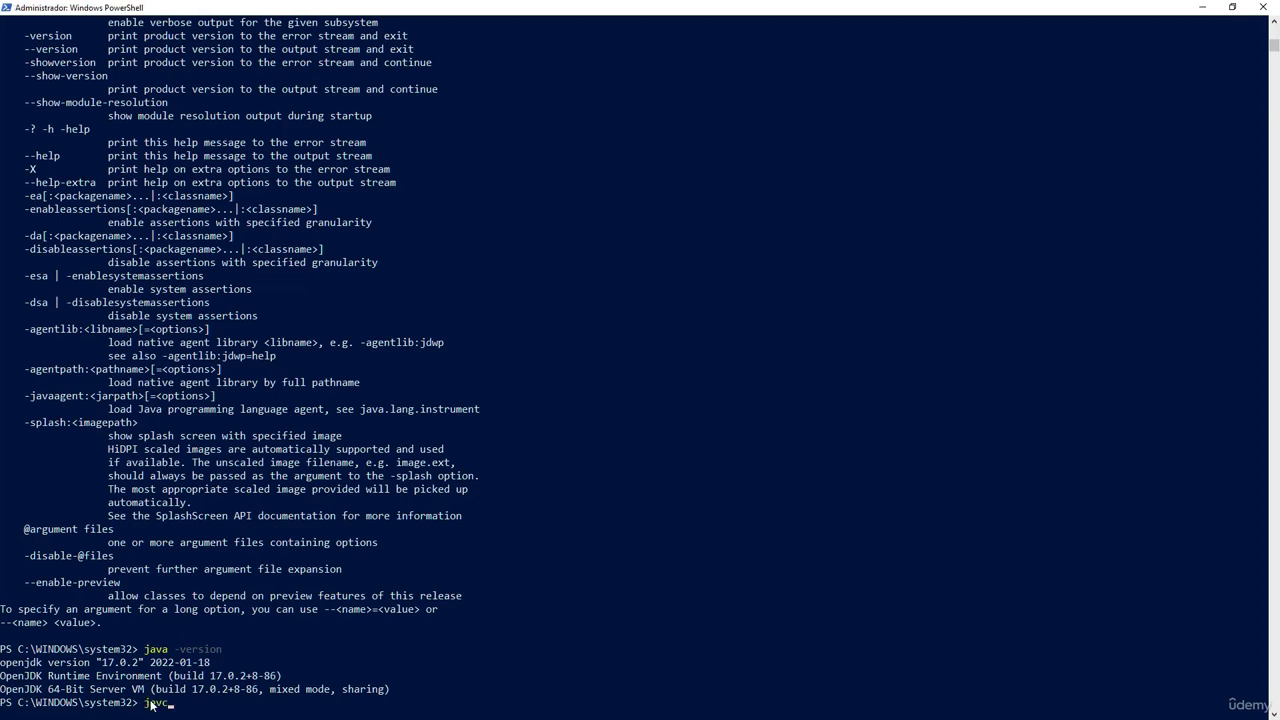
key("BackSpace")
type("ac -version")
key("Return")
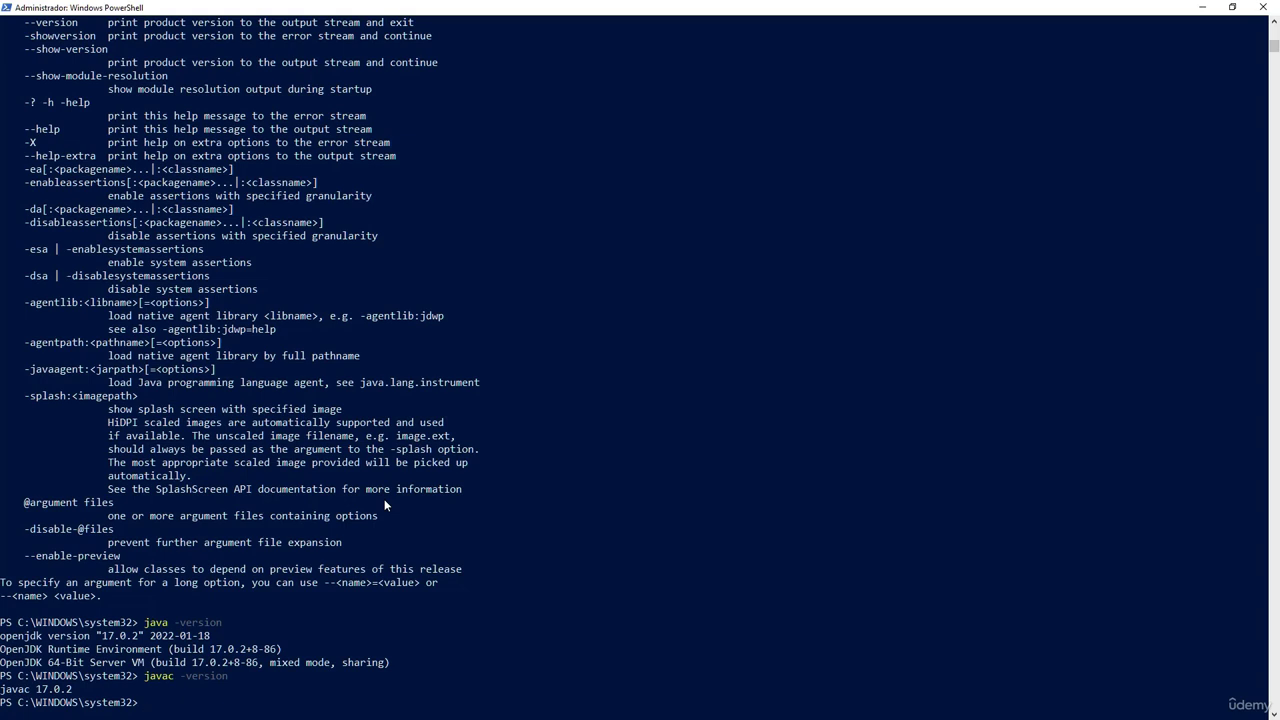
key("alt+Tab")
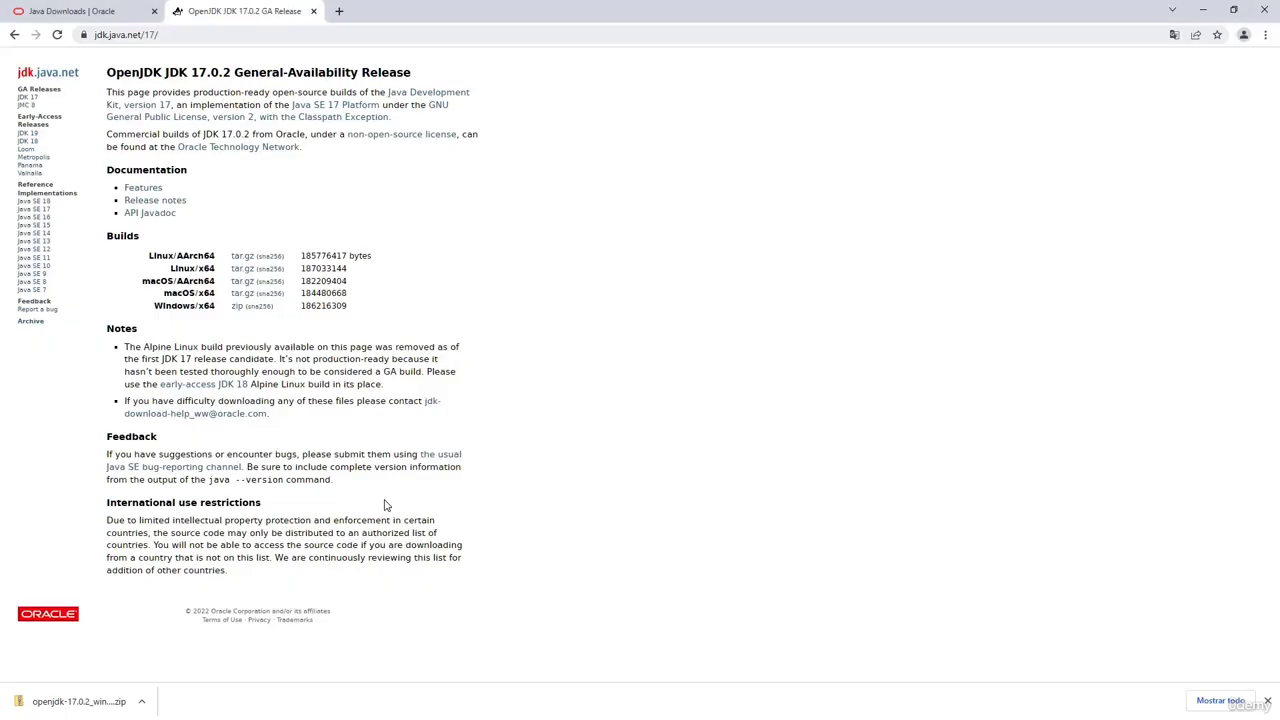